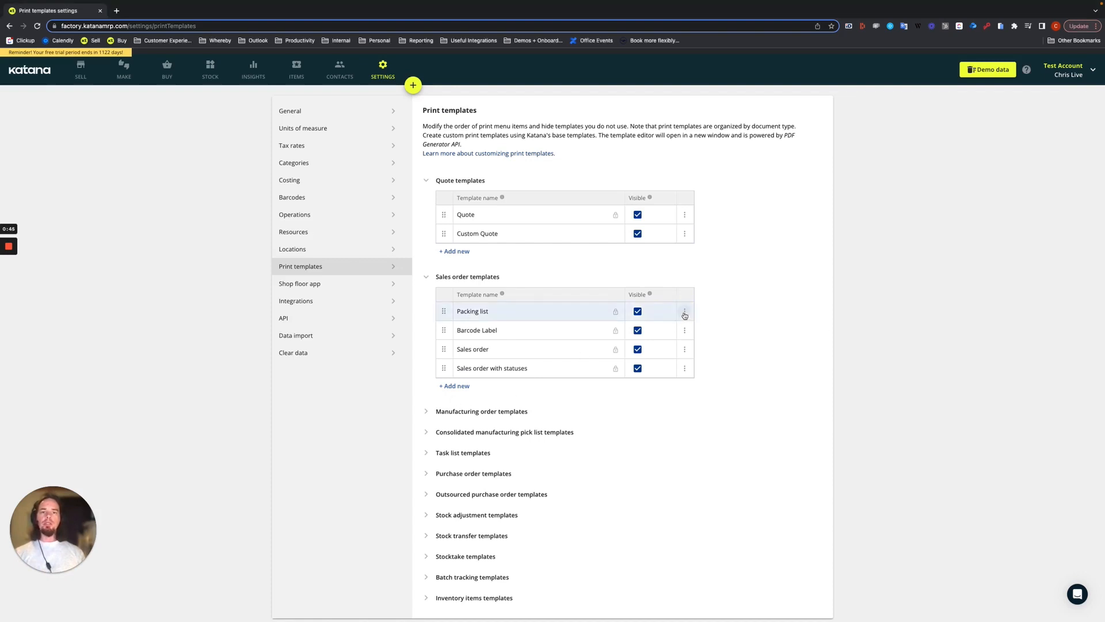
- Duplicate the Packing list sales order template and rename the copy "Packing list with barcodes"
left_click(685, 312)
left_click(694, 317)
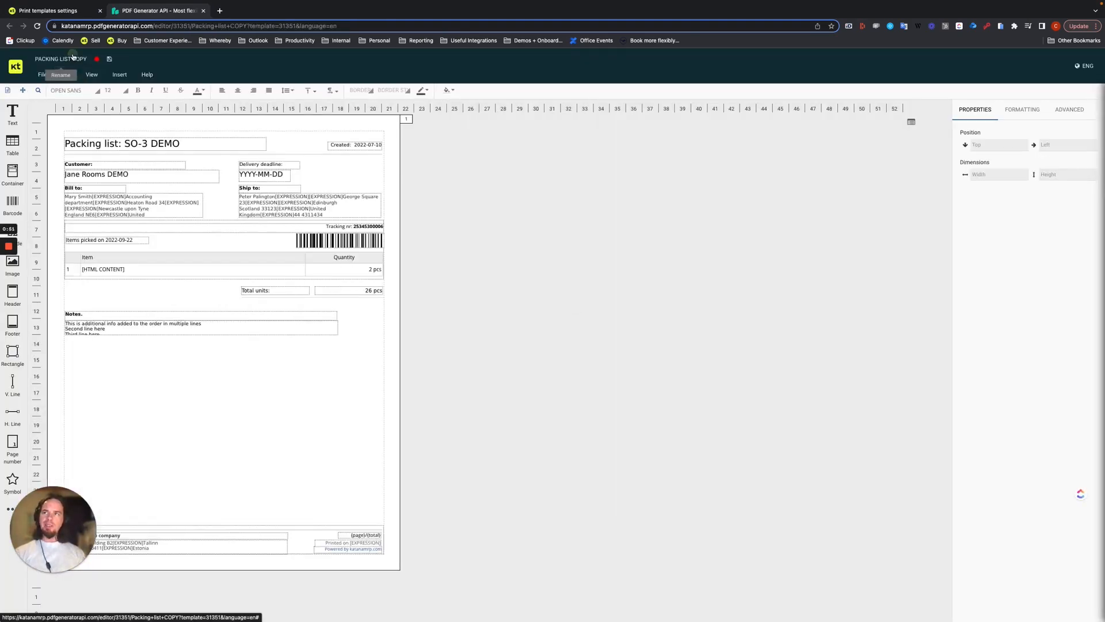
left_click(73, 58)
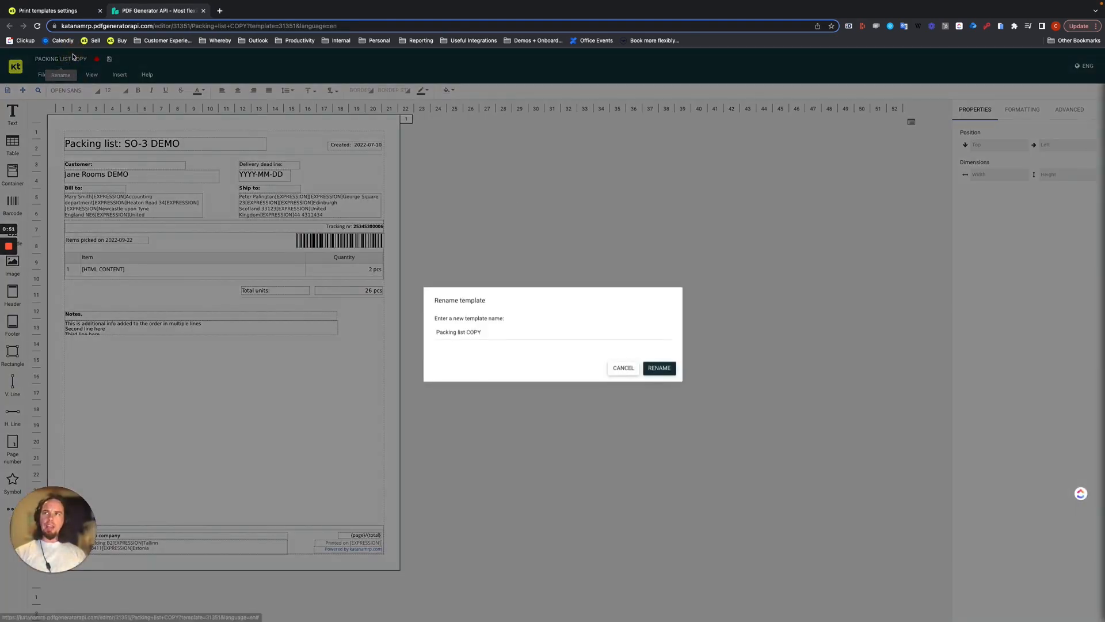
left_click(490, 332)
key("BackSpace")
key("BackSpace")
key("BackSpace")
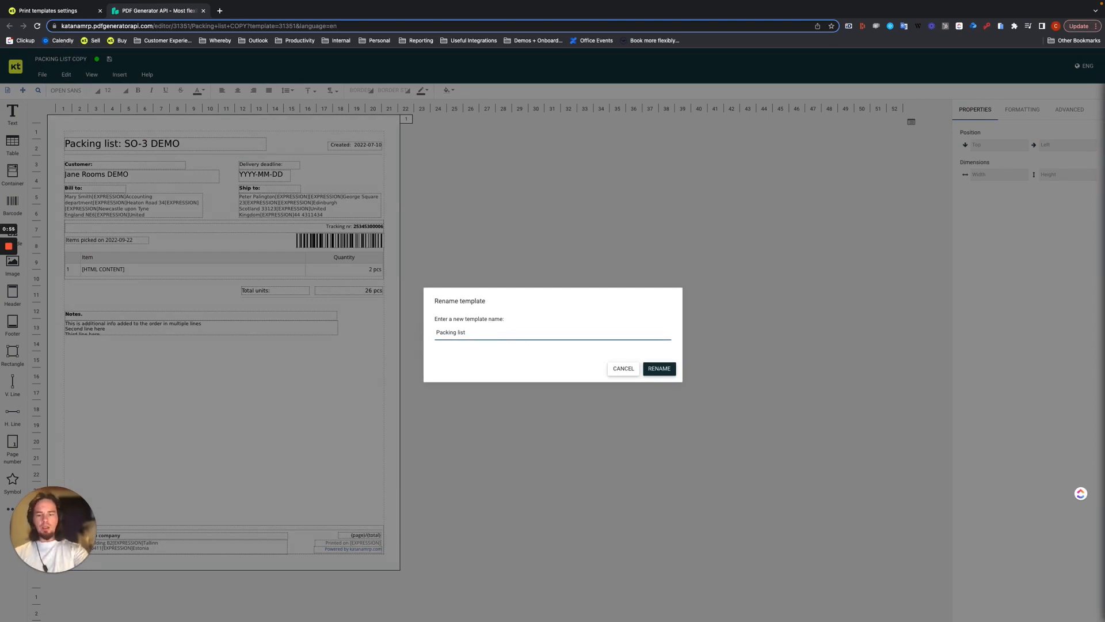
type("with")
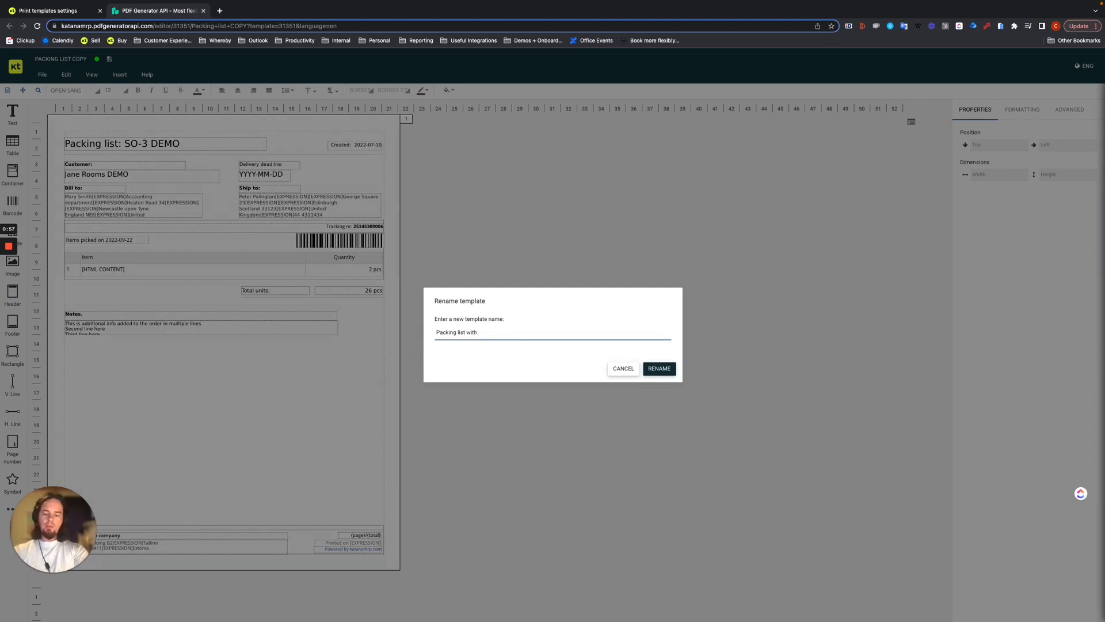
type(" barcodes")
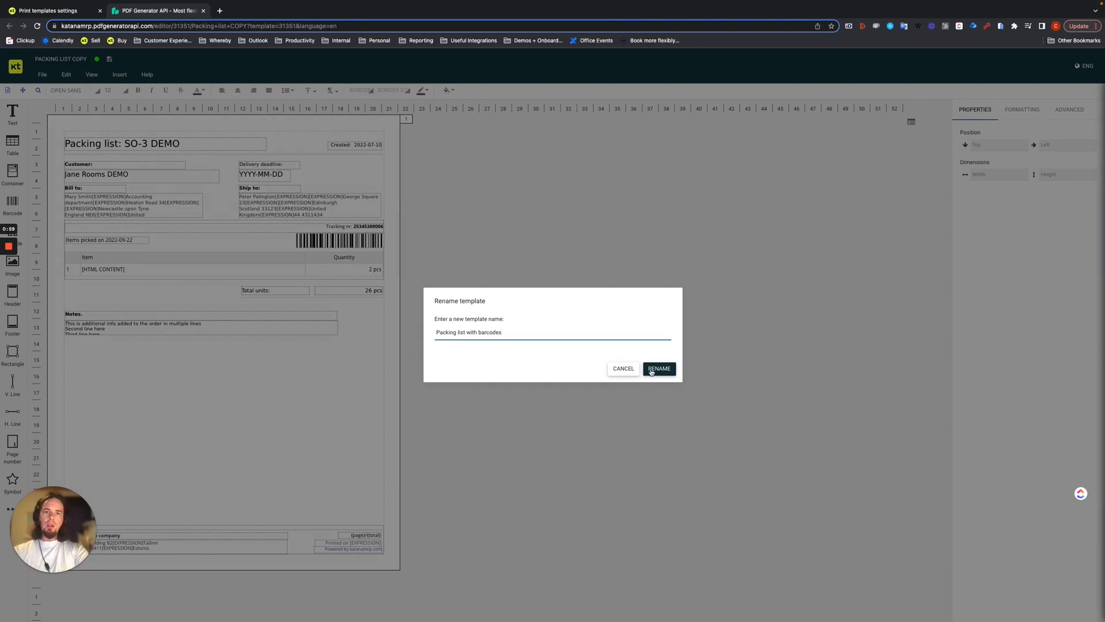
left_click(651, 372)
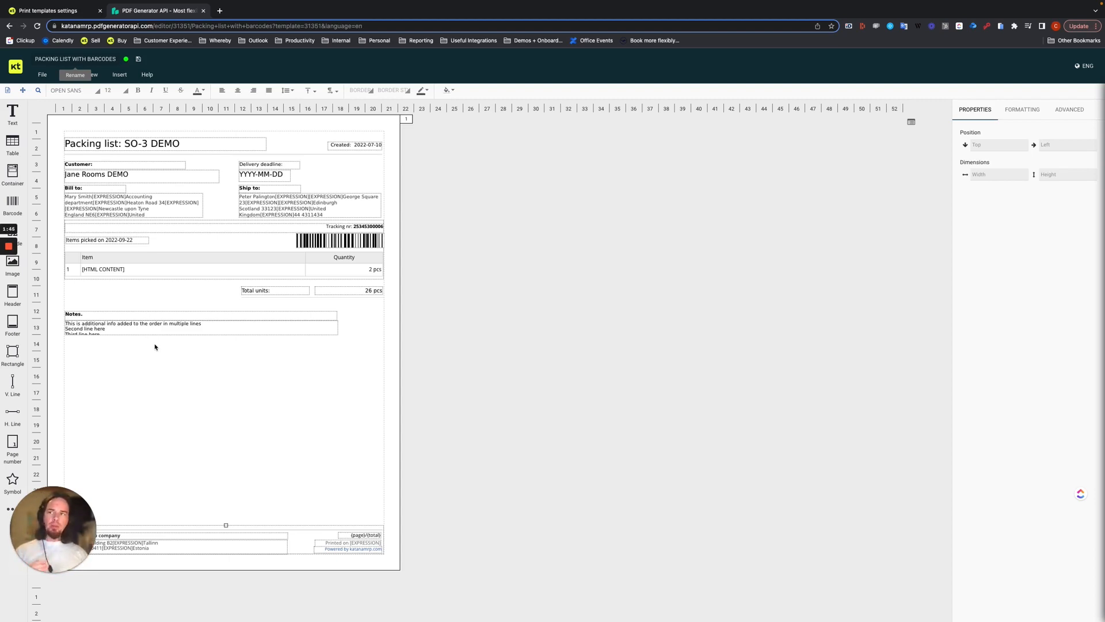
- Inspect the data fields behind the Item column's content in the order rows table
left_click(150, 257)
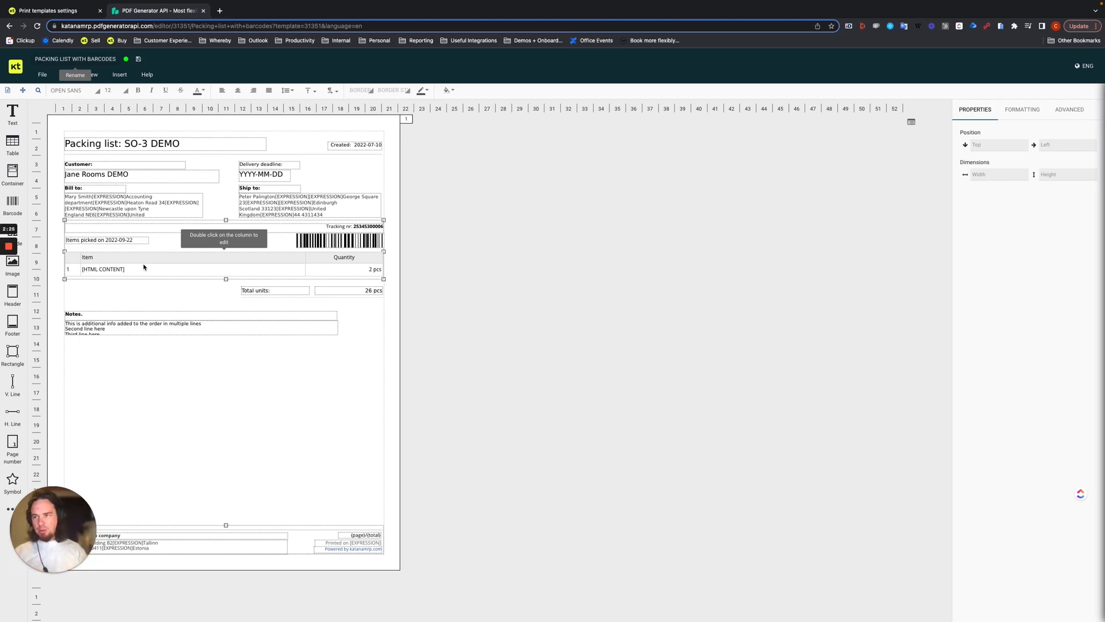
left_click(135, 269)
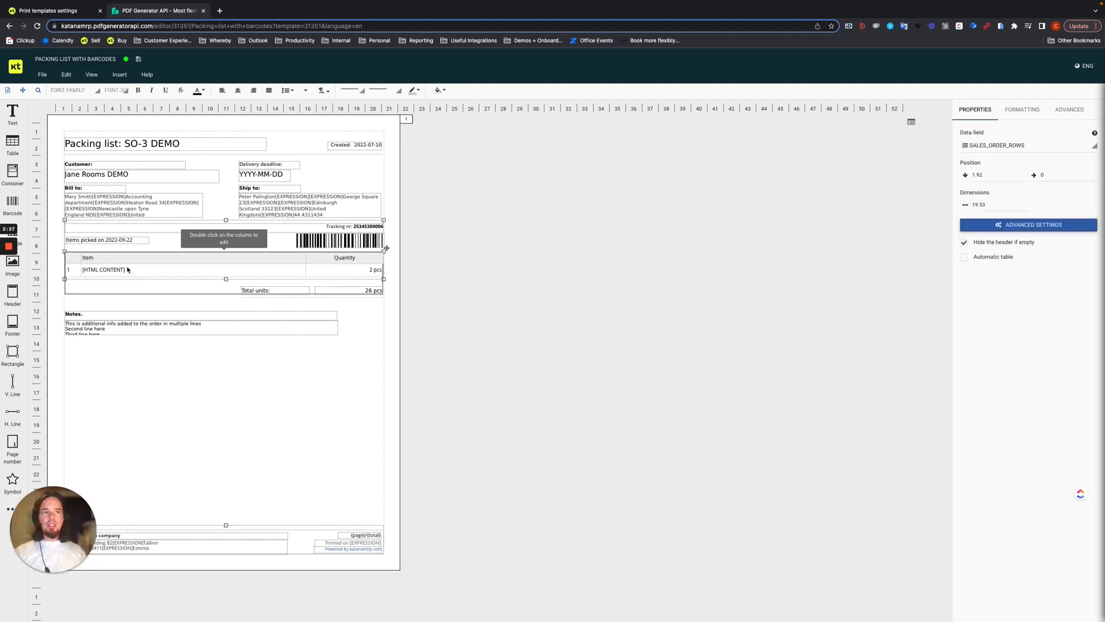
left_click(121, 267)
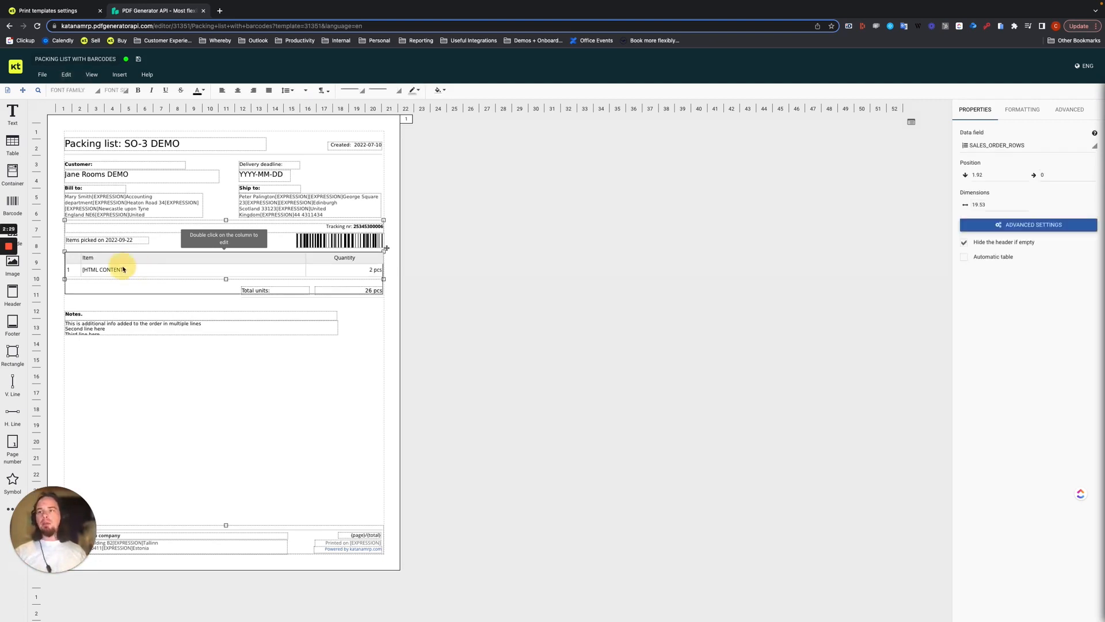
left_click(129, 271)
left_click(126, 271)
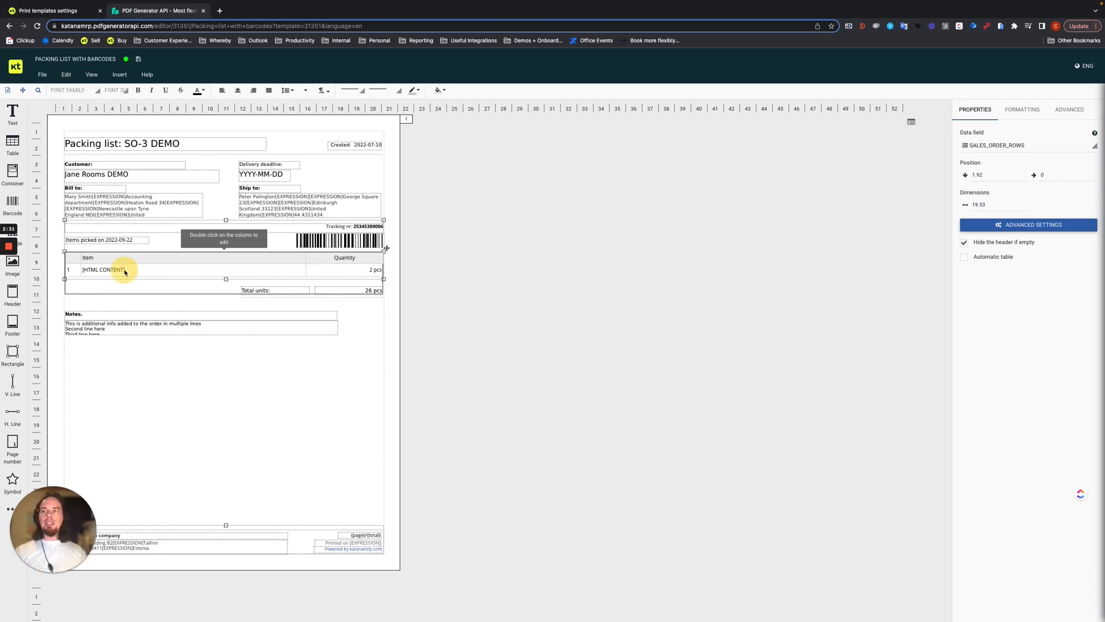
double_click(125, 272)
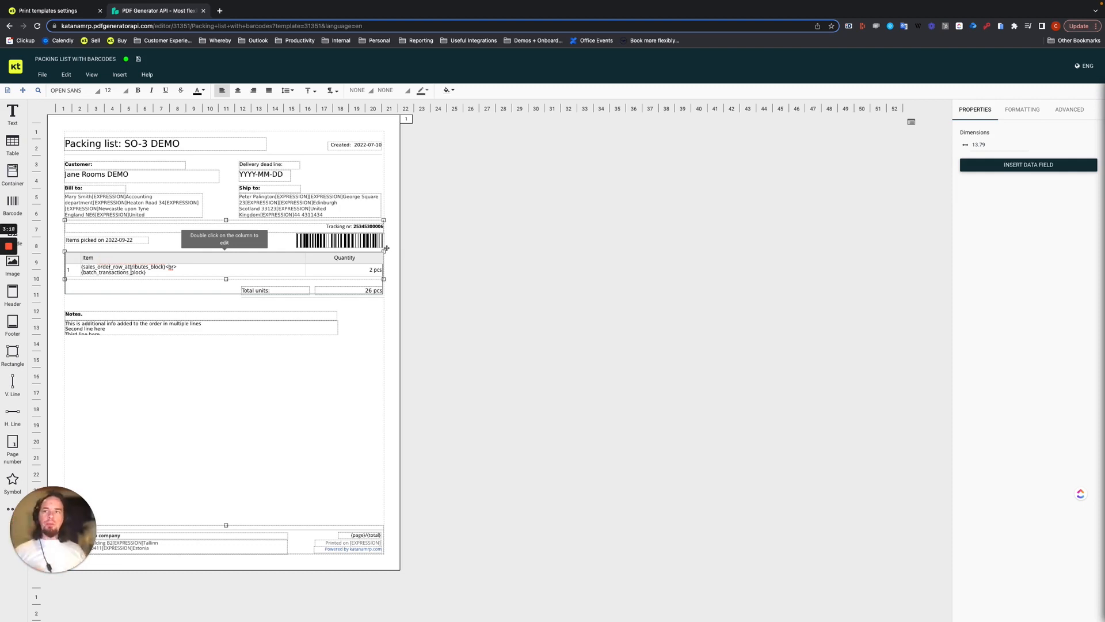
left_click(224, 345)
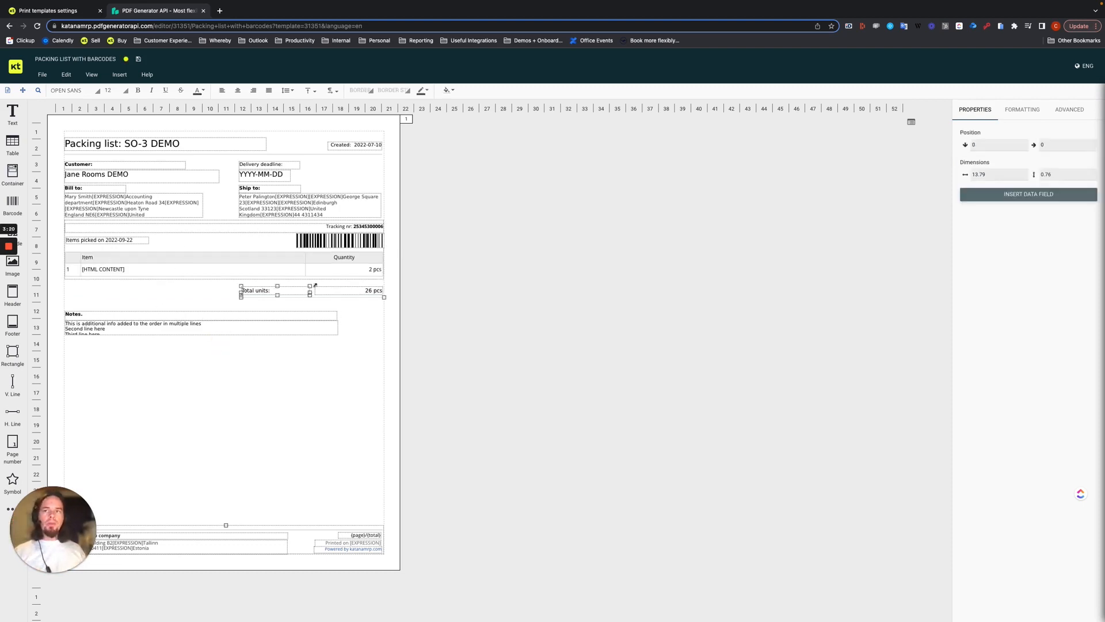
- Inspect the Quantity cell's content and the data fields available for the sales order rows
left_click(372, 273)
left_click(370, 272)
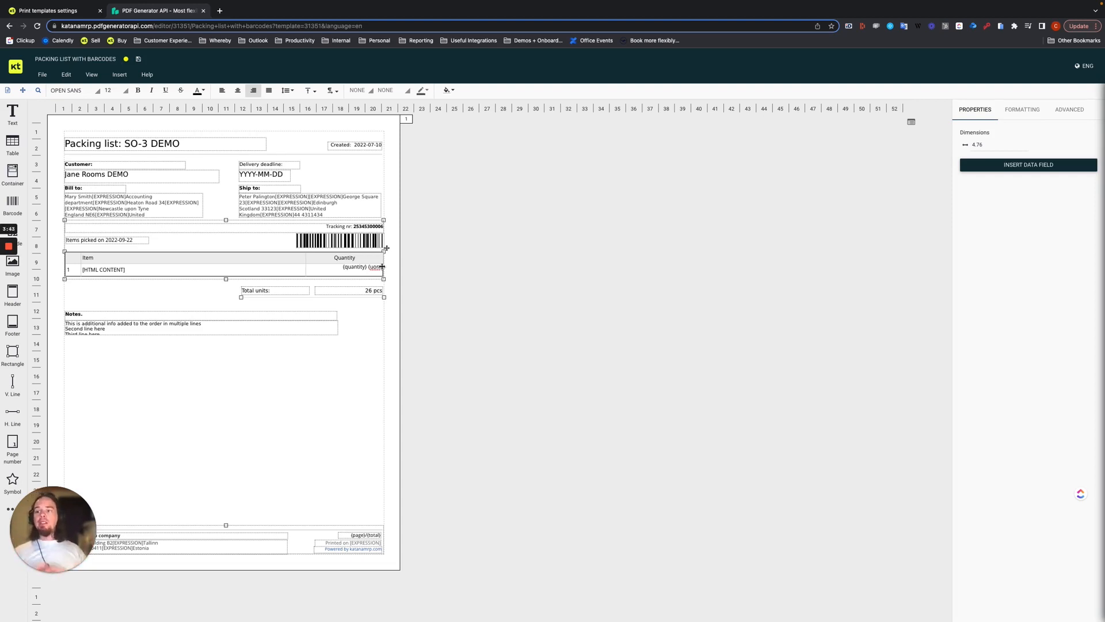
left_click(666, 267)
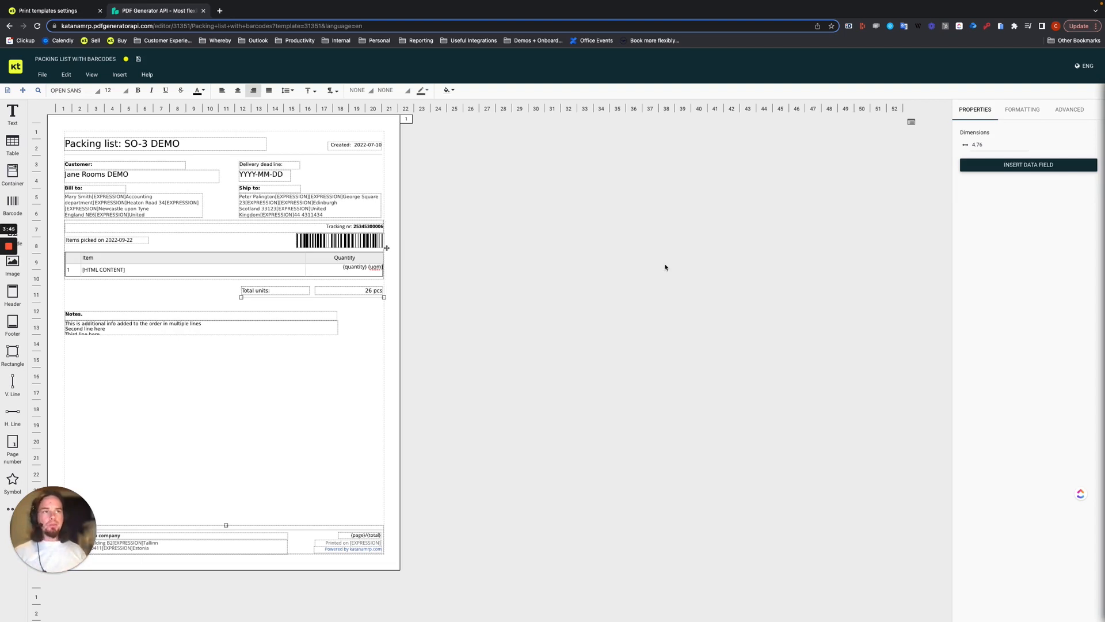
left_click(1069, 110)
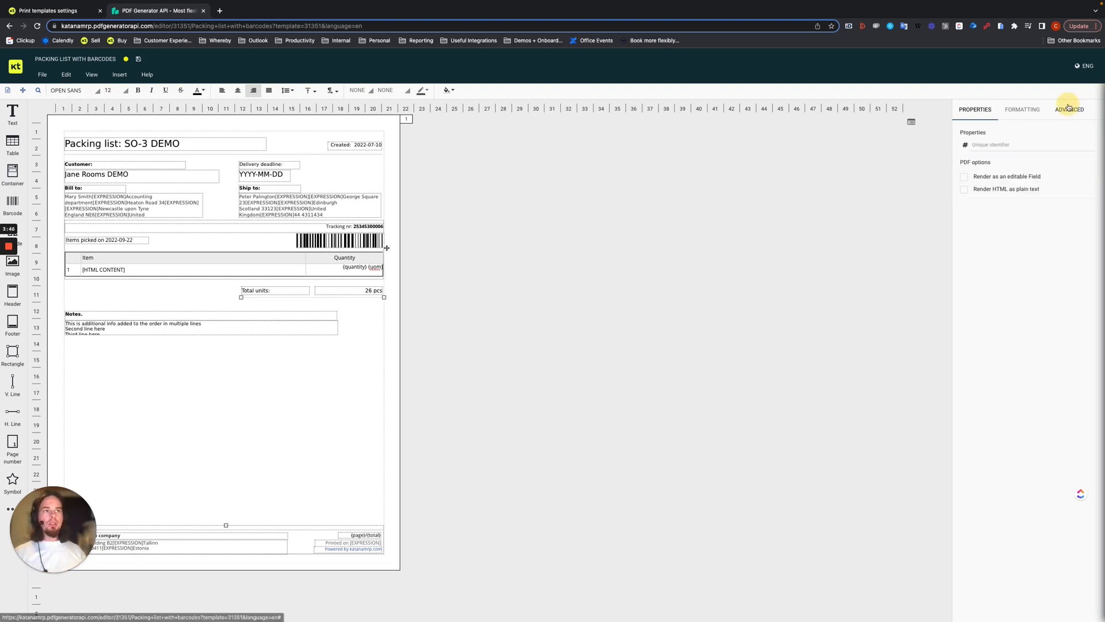
left_click(977, 110)
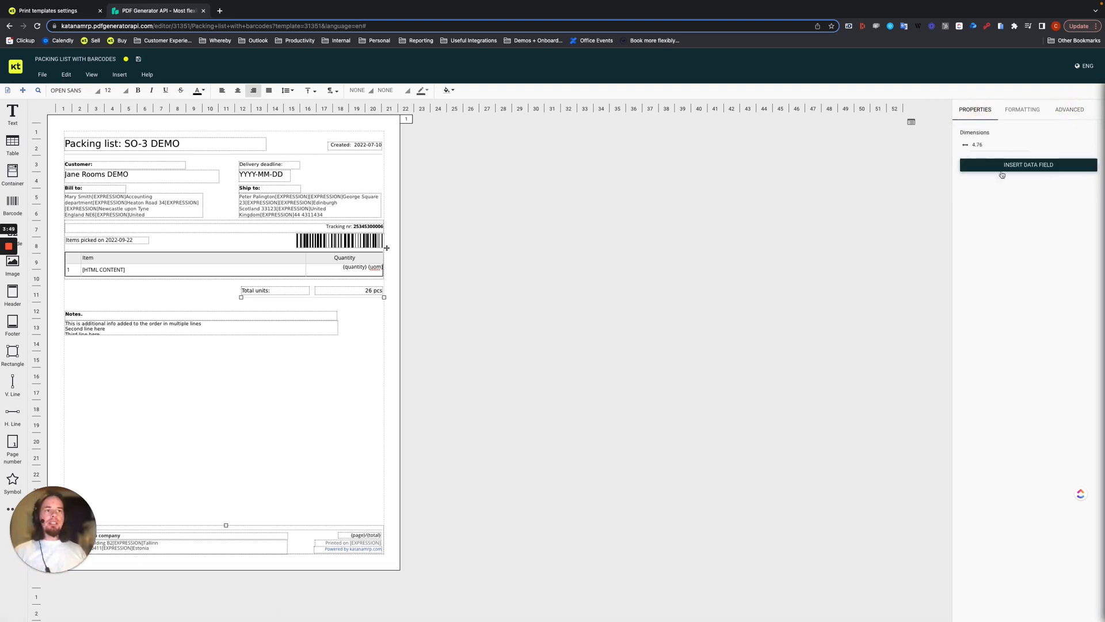
left_click(1039, 165)
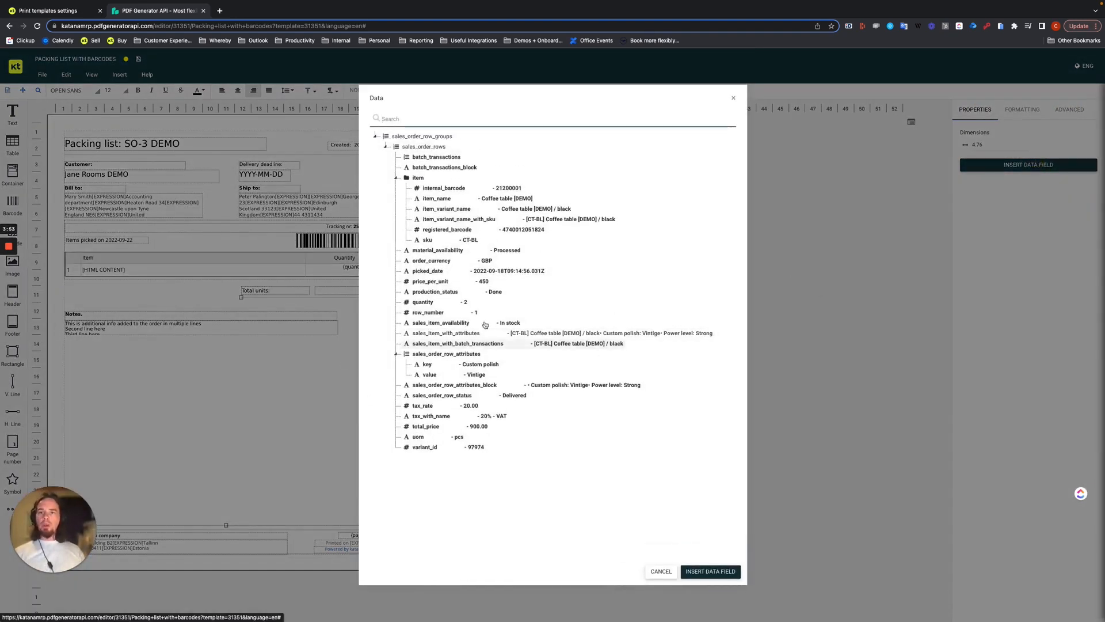
left_click(733, 98)
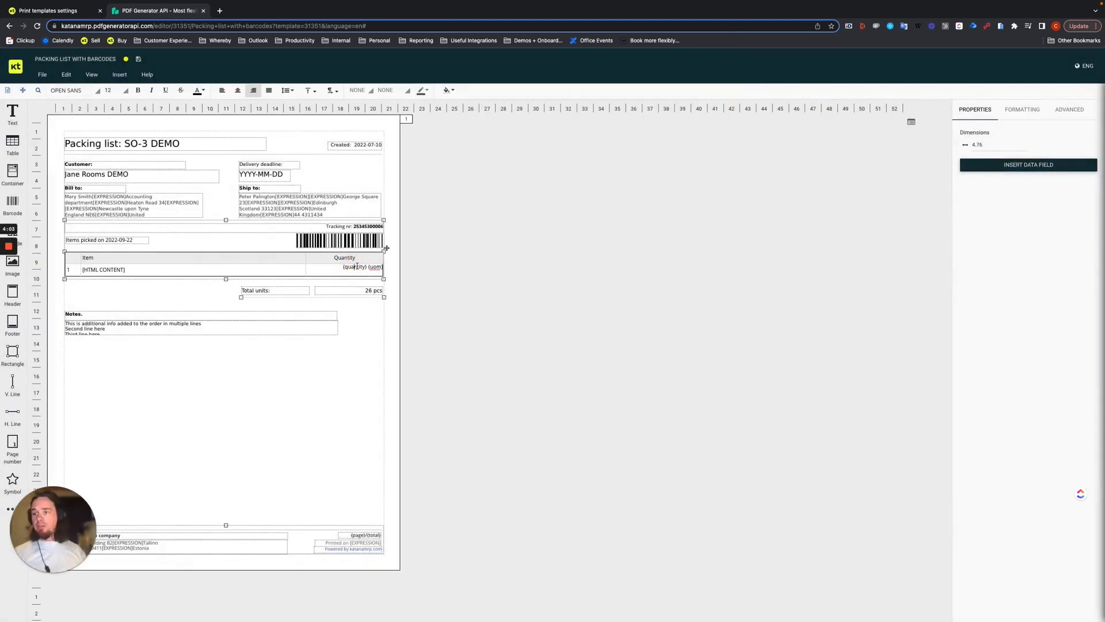
left_click(833, 237)
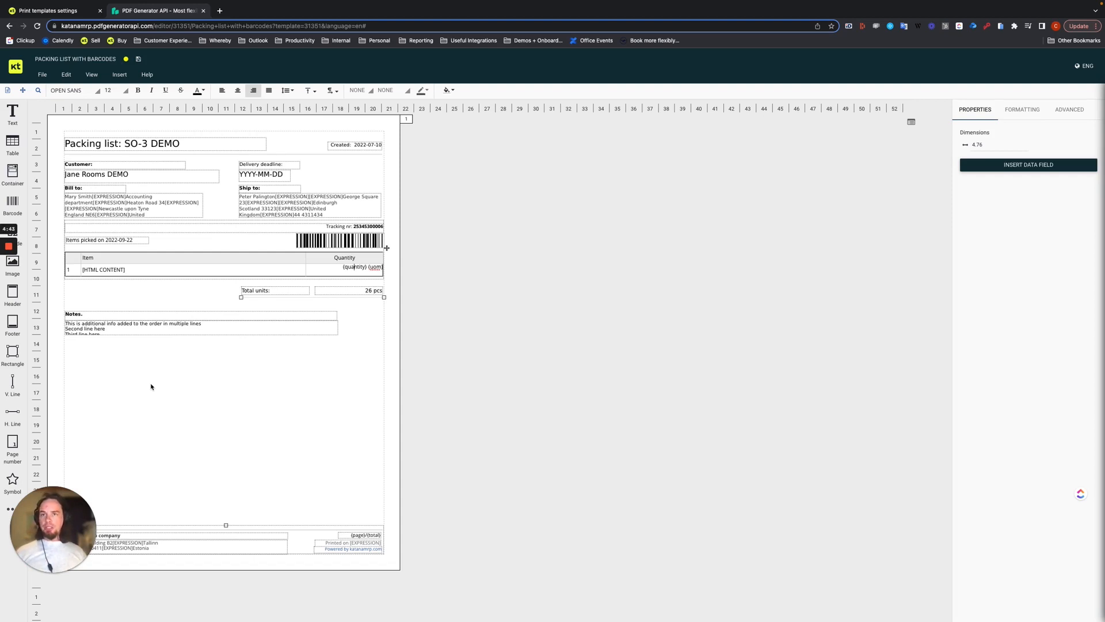
- Delete the Item and Quantity table and shrink its surrounding container to a height of about 1.86
left_click(124, 270)
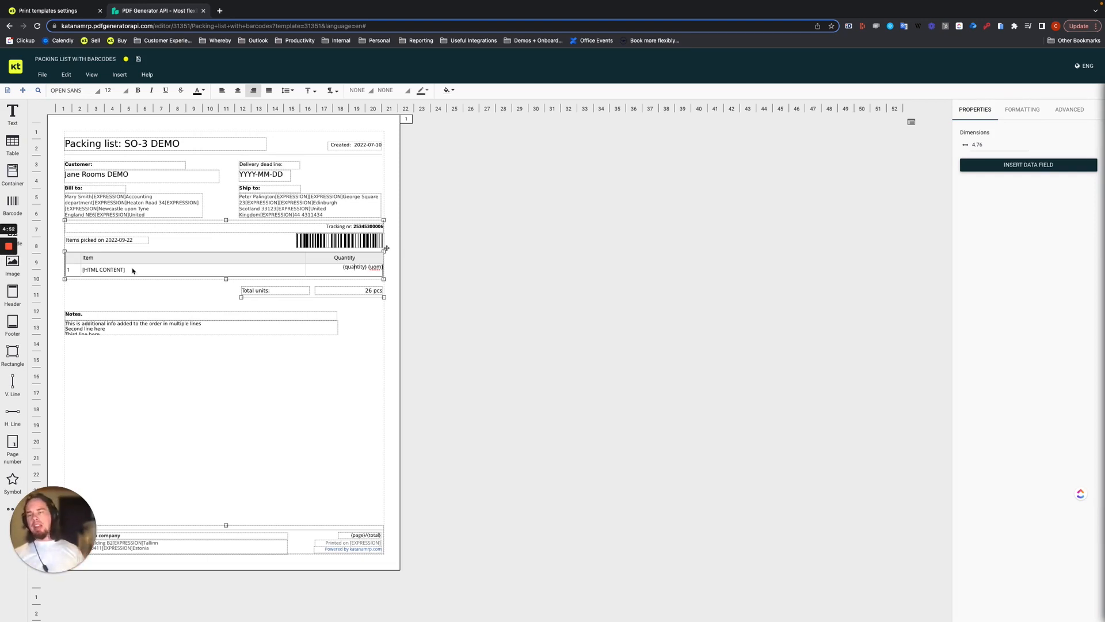
key("Delete")
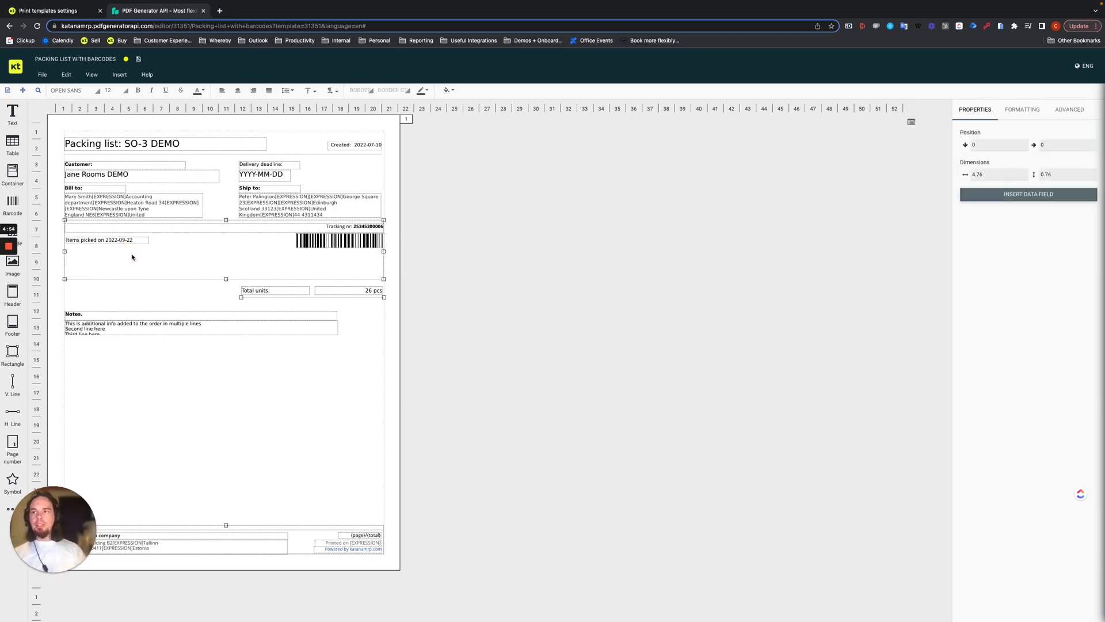
left_click_drag(227, 280, 228, 252)
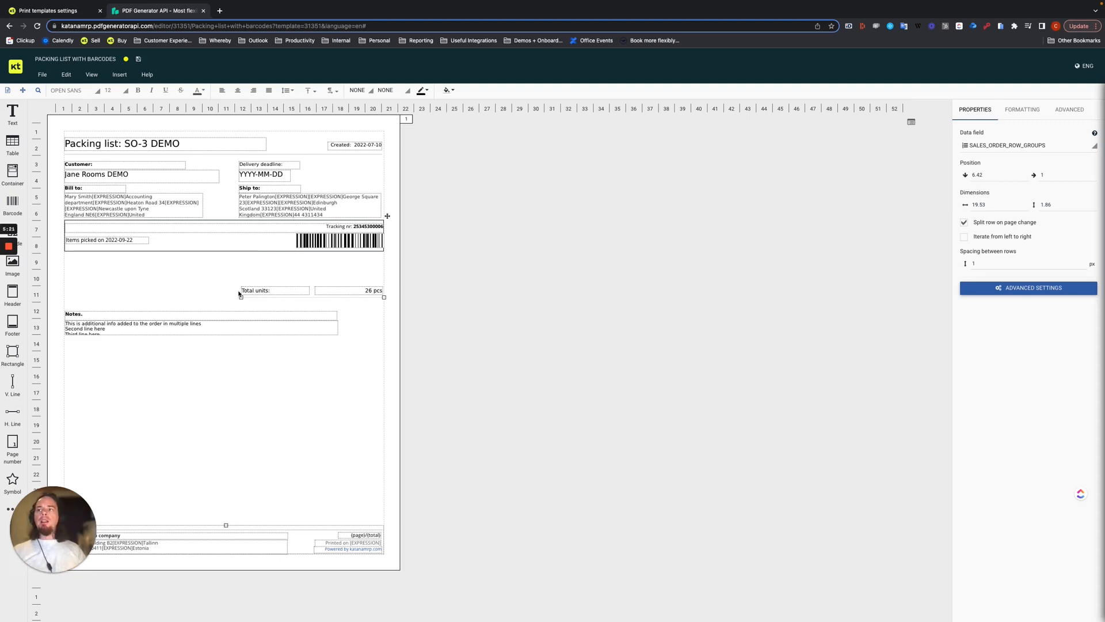
- Add a new container about 19.4 wide and 2 high directly below the tracking number and barcode container
left_click(13, 176)
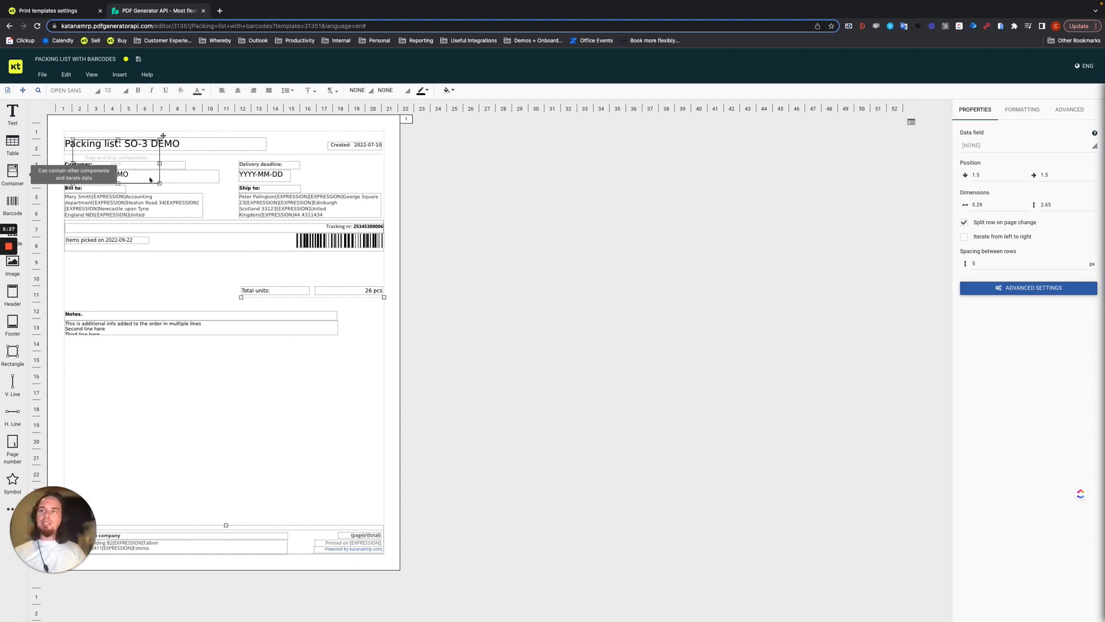
left_click_drag(149, 185, 382, 265)
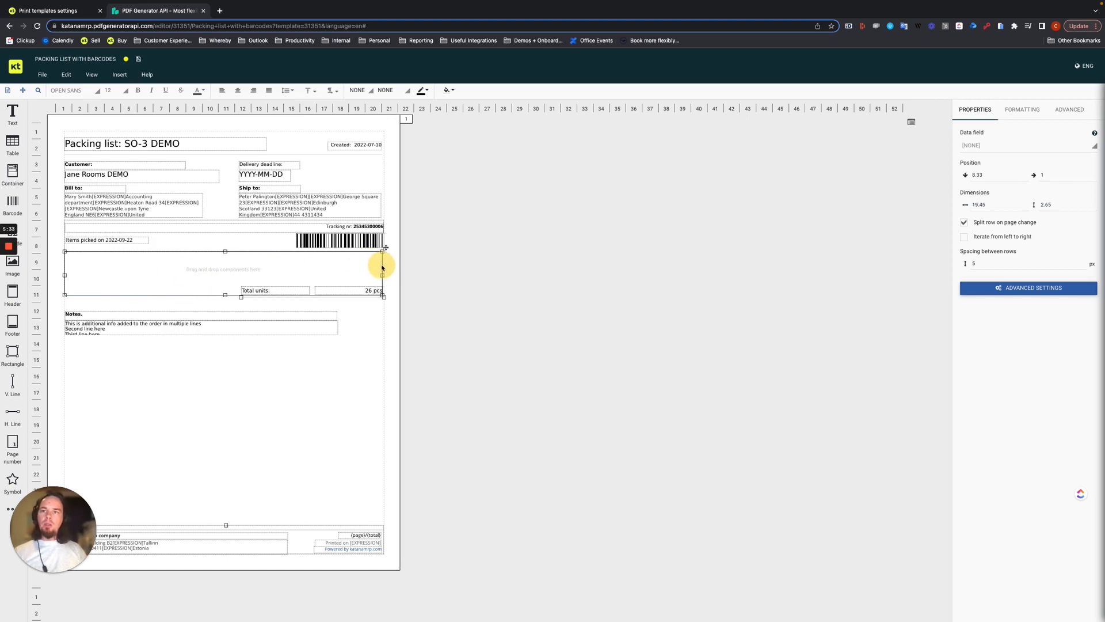
left_click_drag(225, 295, 228, 285)
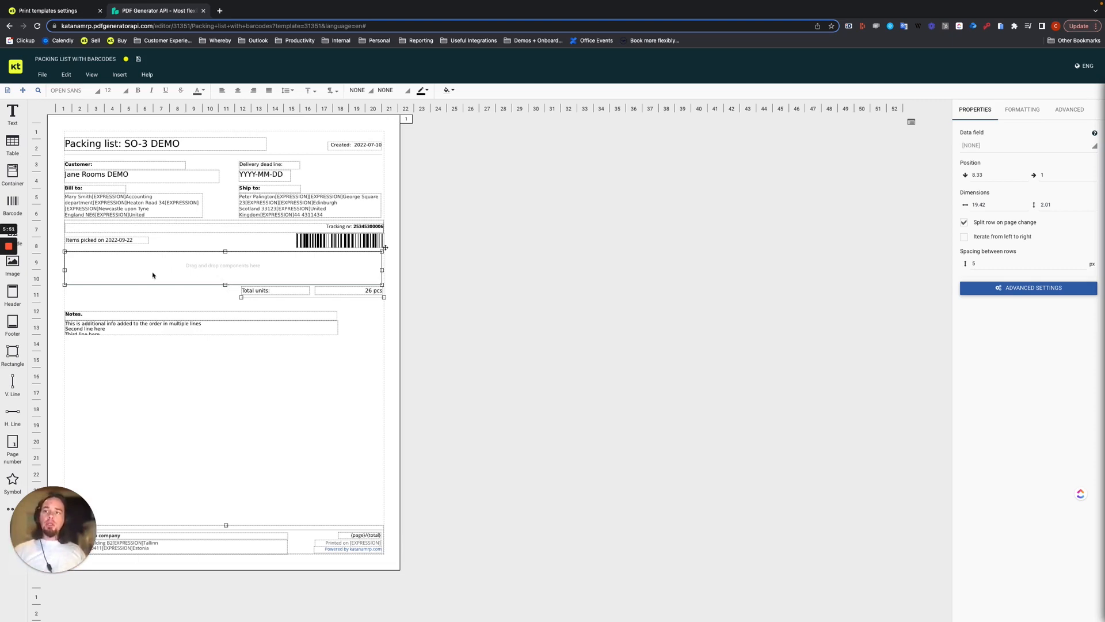
- Set the new container's data field to sales_order_rows under sales_order_row_groups
left_click(194, 271)
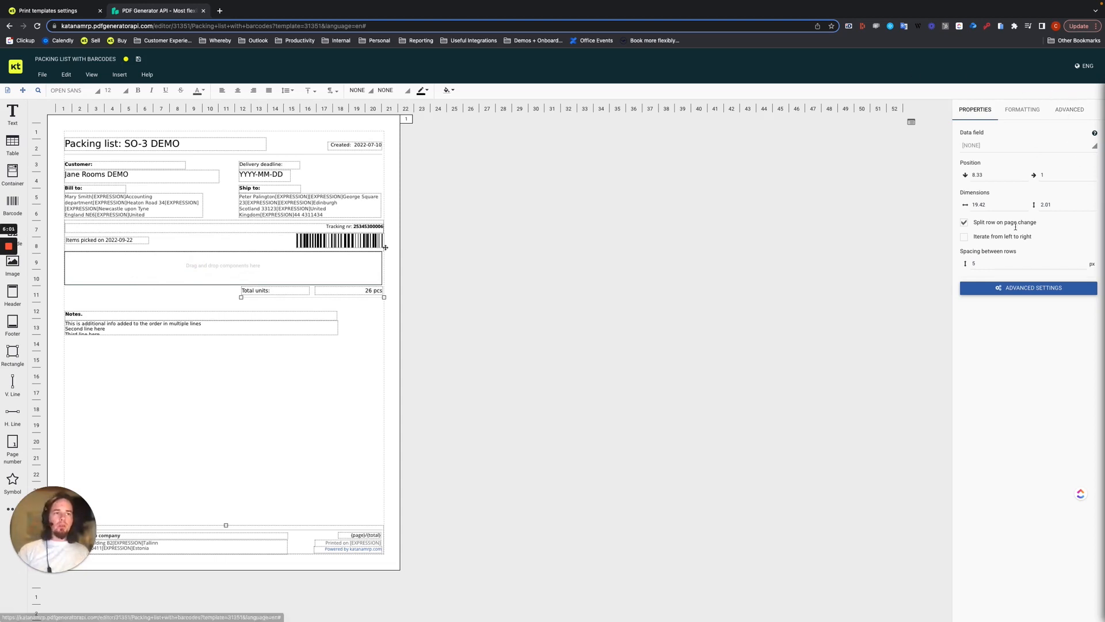
left_click(977, 147)
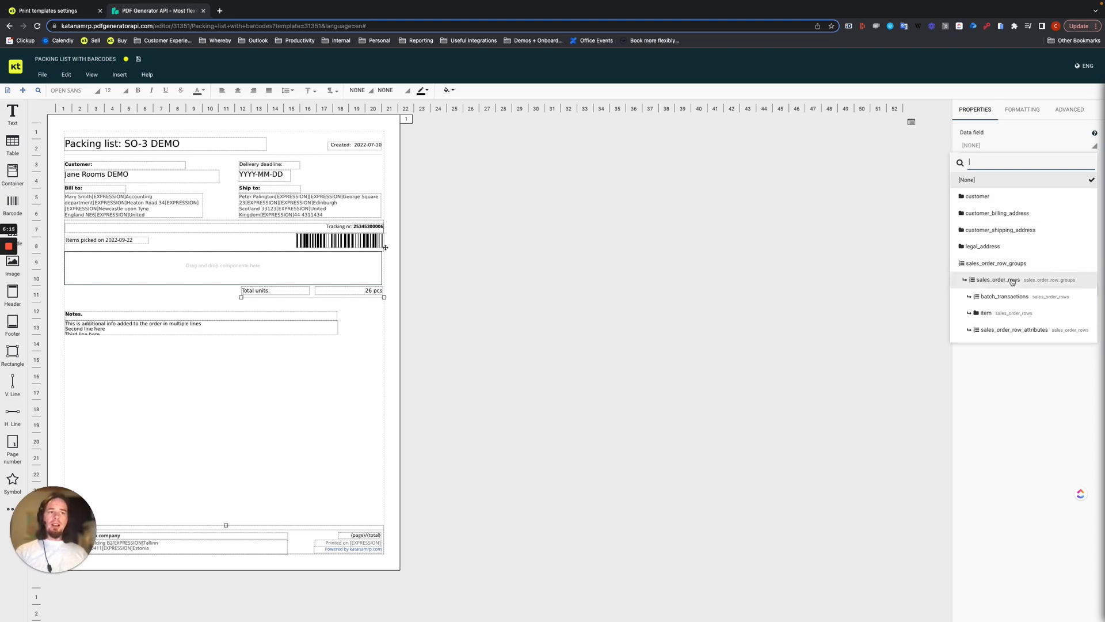
left_click(965, 281)
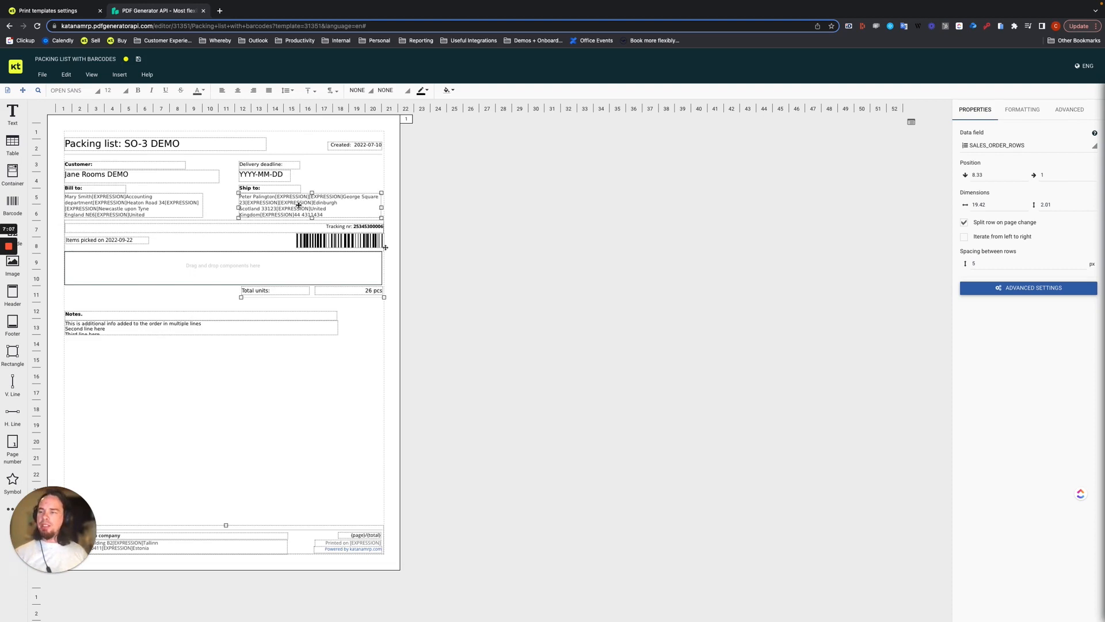
- Add a text field in the upper-left corner of the sales order rows container with the bold text ITEM
left_click(12, 115)
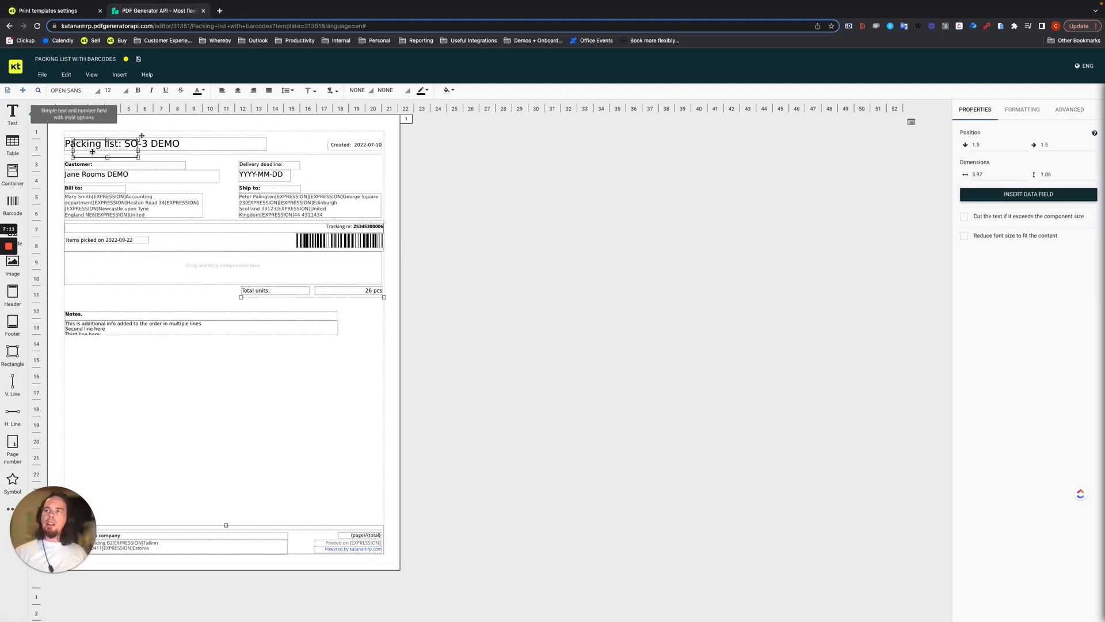
left_click_drag(94, 154, 99, 266)
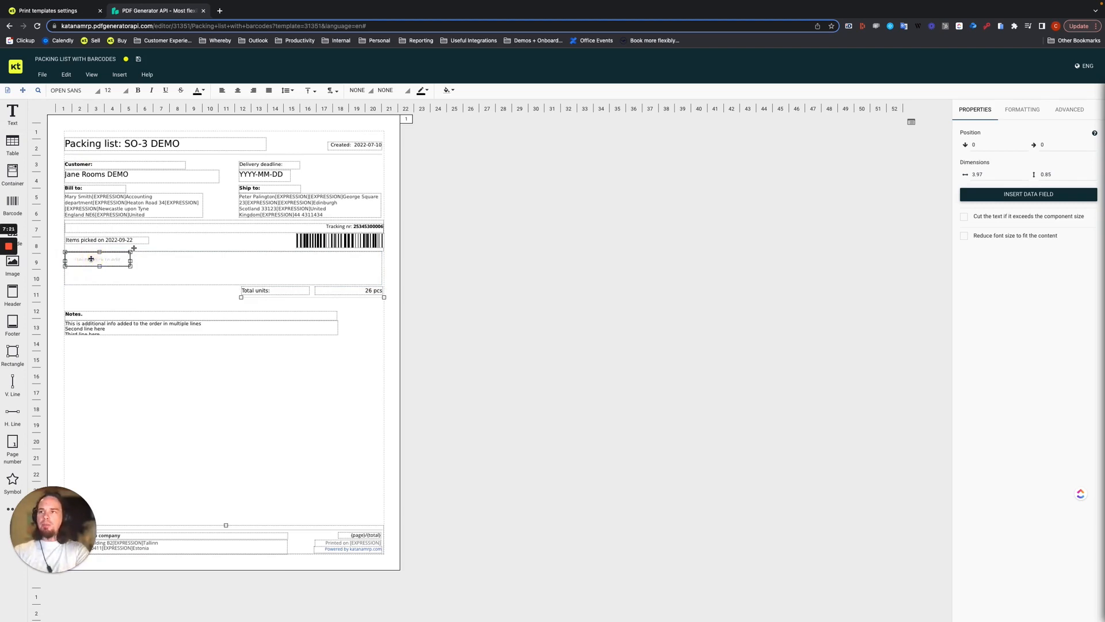
left_click(91, 260)
double_click(91, 259)
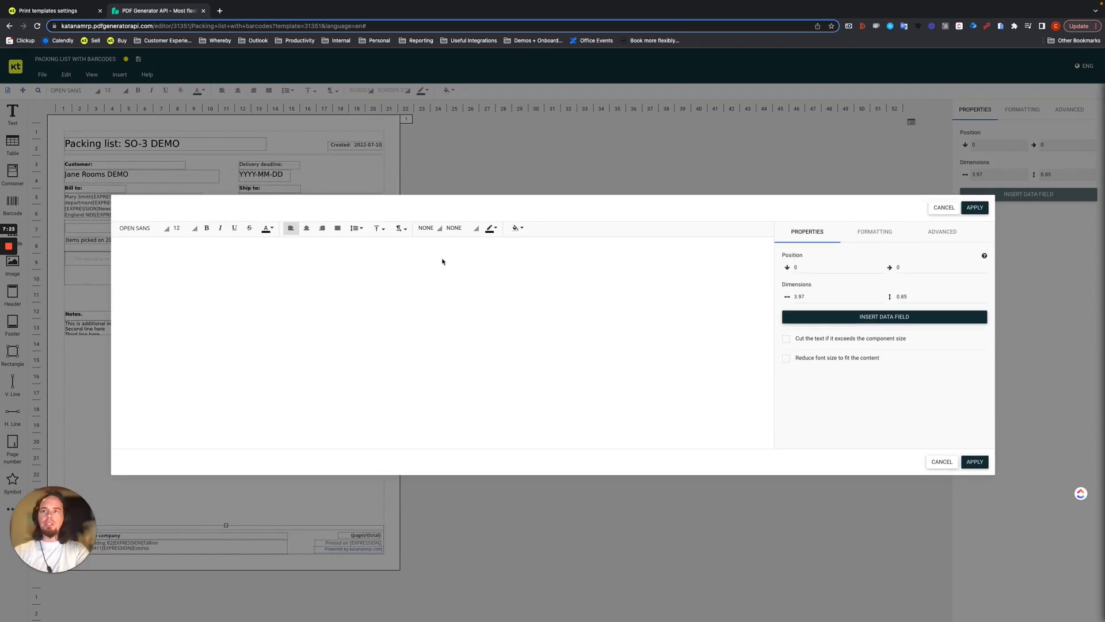
type("ITEM")
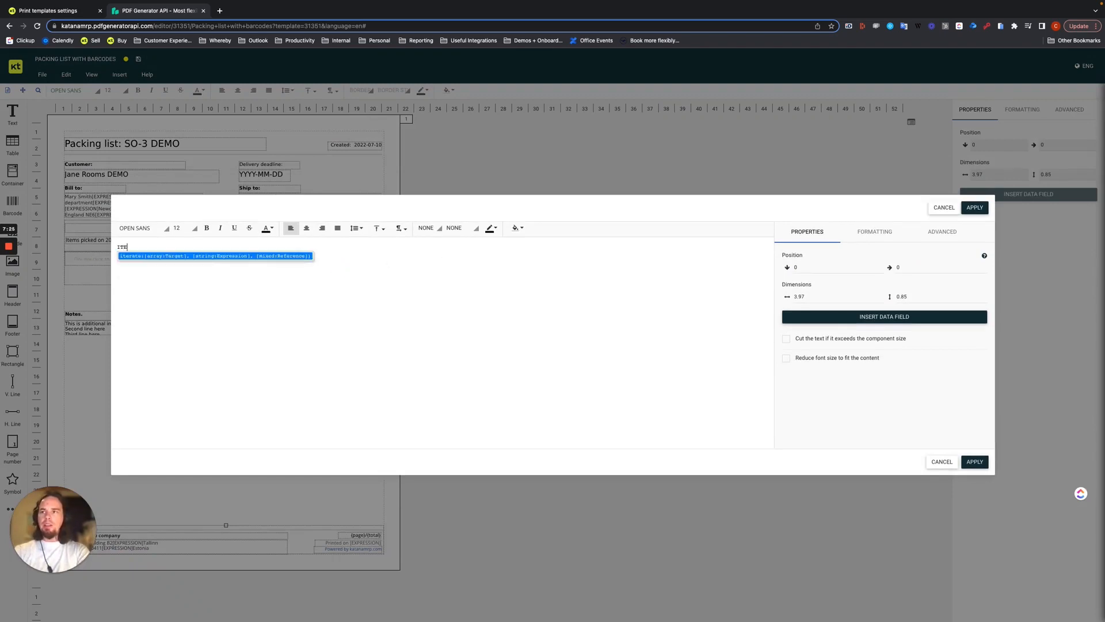
double_click(123, 246)
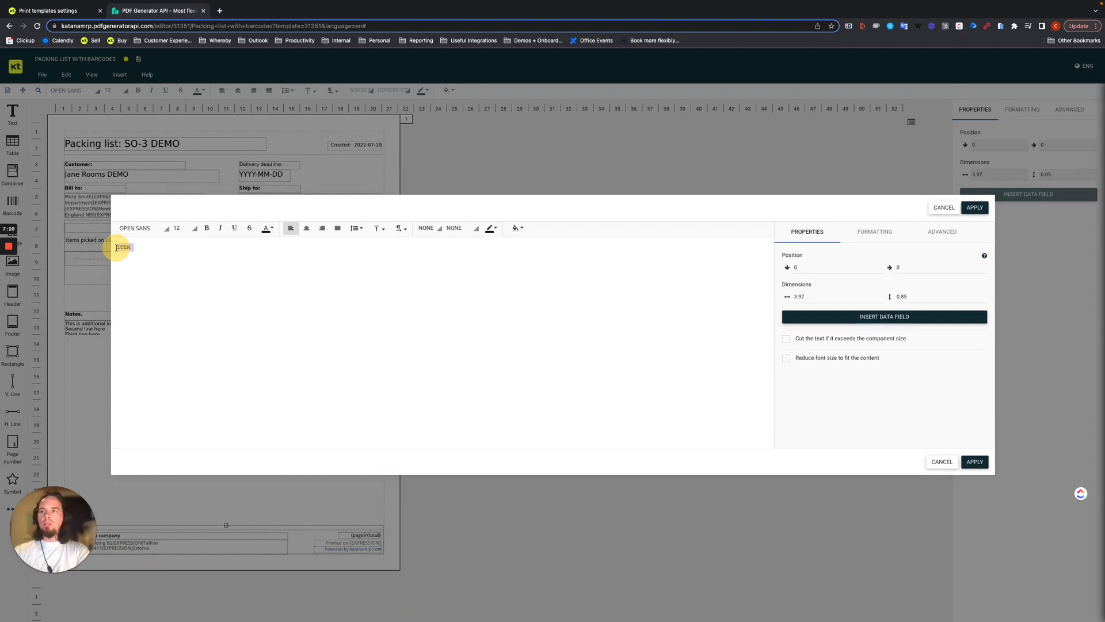
left_click(206, 229)
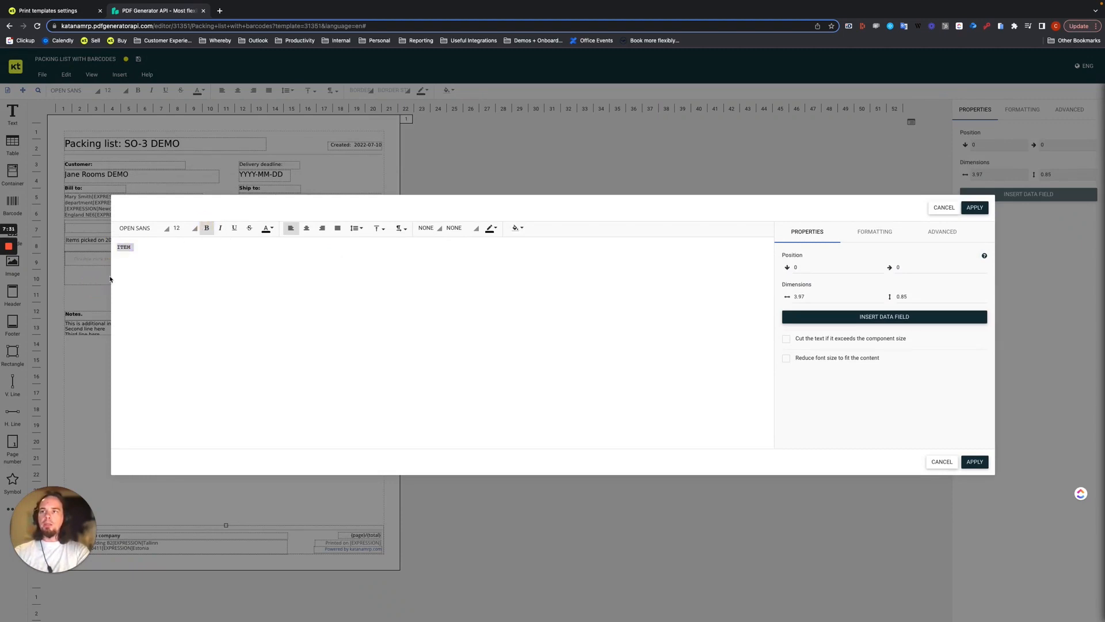
left_click(176, 246)
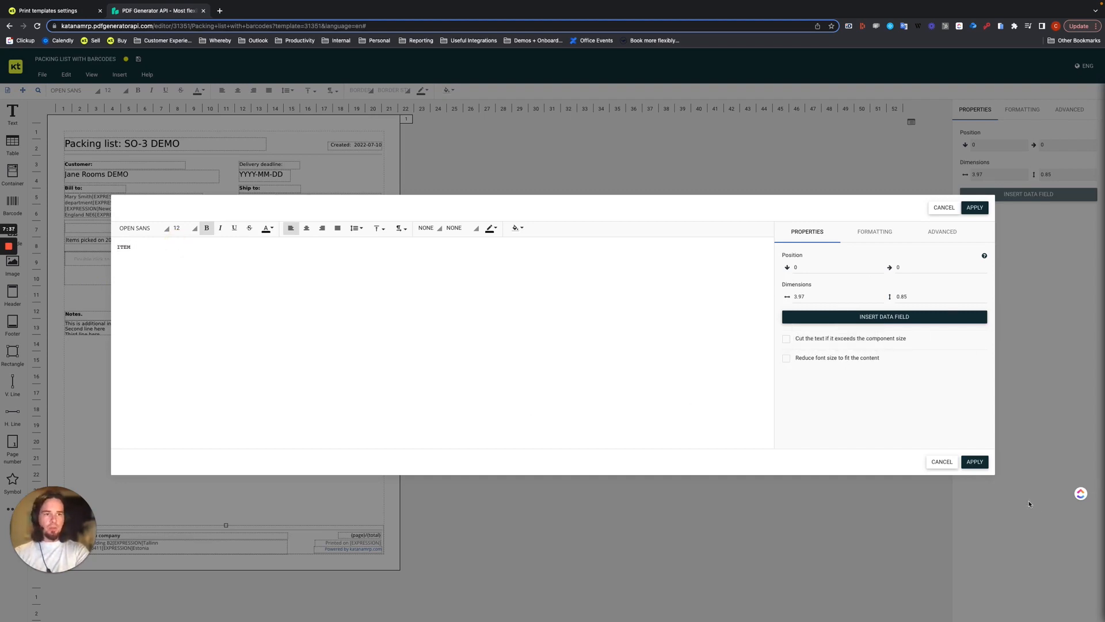
left_click(975, 462)
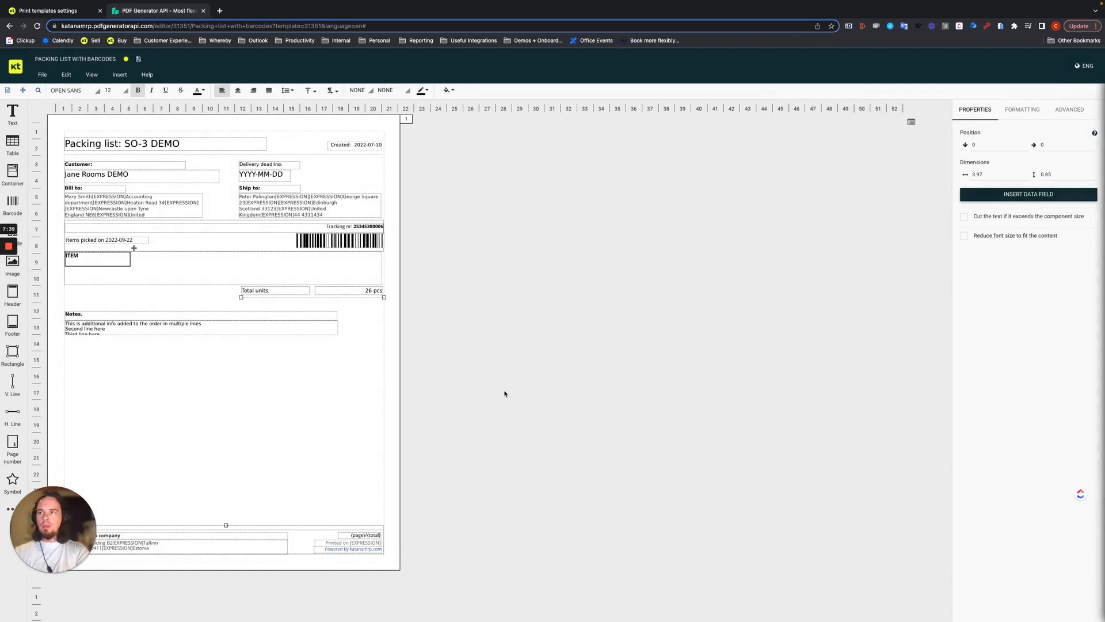
- Shrink the ITEM text field to about 1.61 wide and 0.42 high
left_click(122, 259)
left_click_drag(130, 261, 79, 260)
left_click(120, 270)
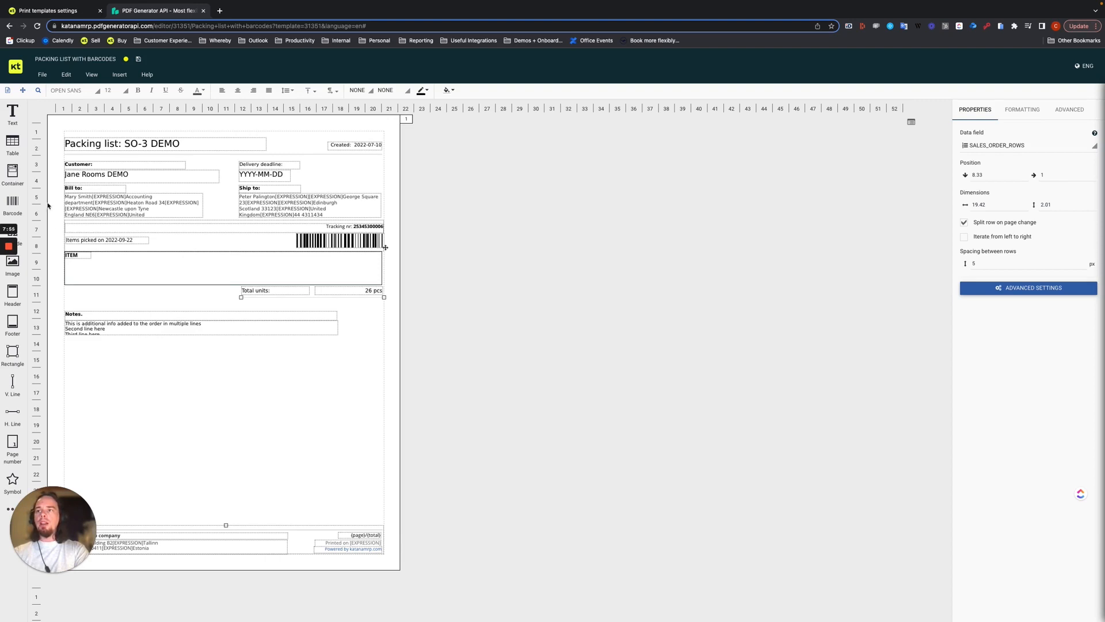
left_click(72, 254)
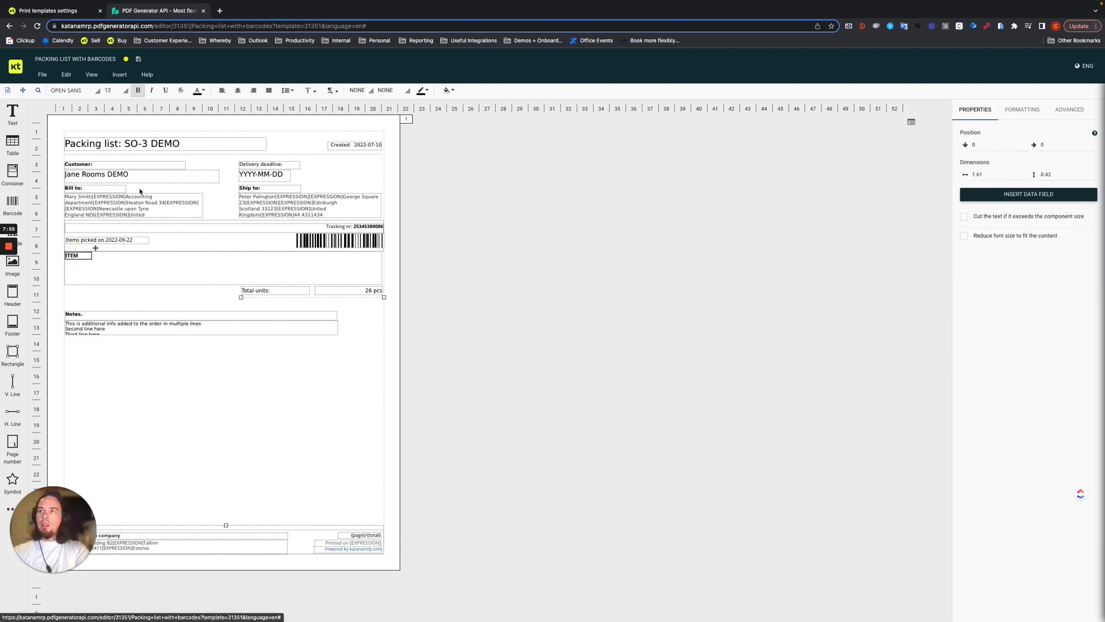
- Add an empty text field about 2.22 wide and 0.42 high in line with ITEM, at horizontal position about 6.46
left_click(11, 115)
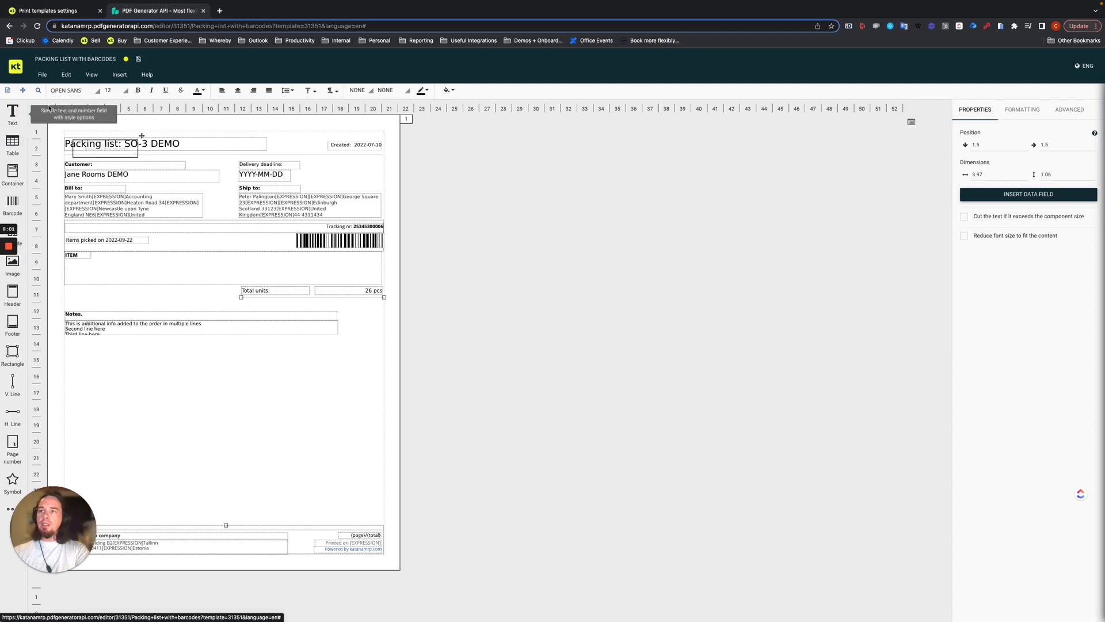
left_click_drag(115, 156, 126, 260)
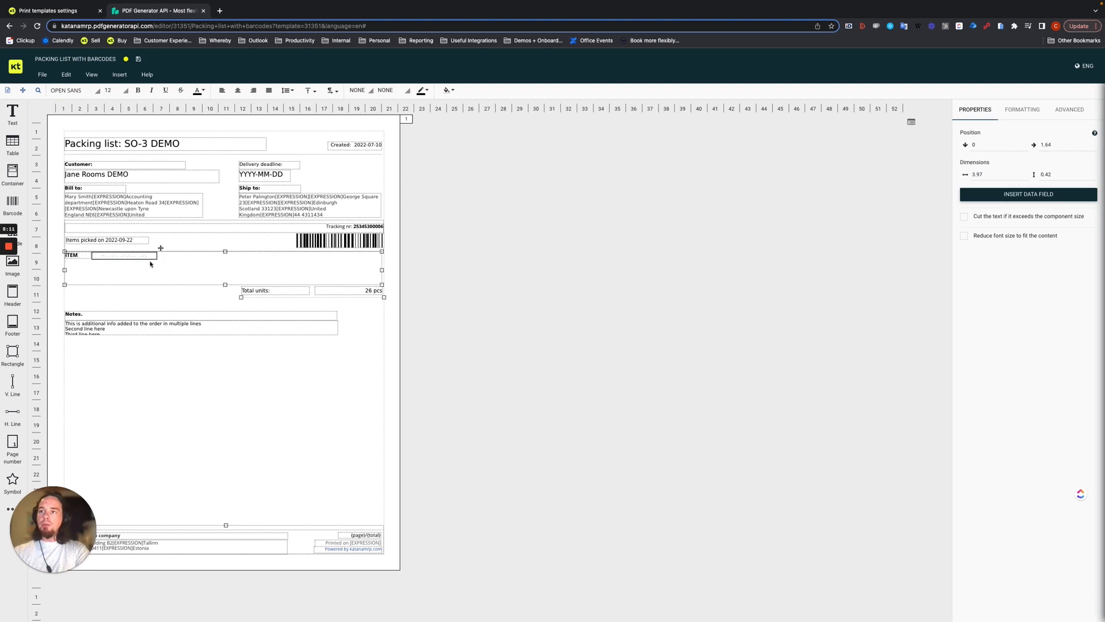
left_click_drag(156, 255, 194, 258)
left_click(75, 255)
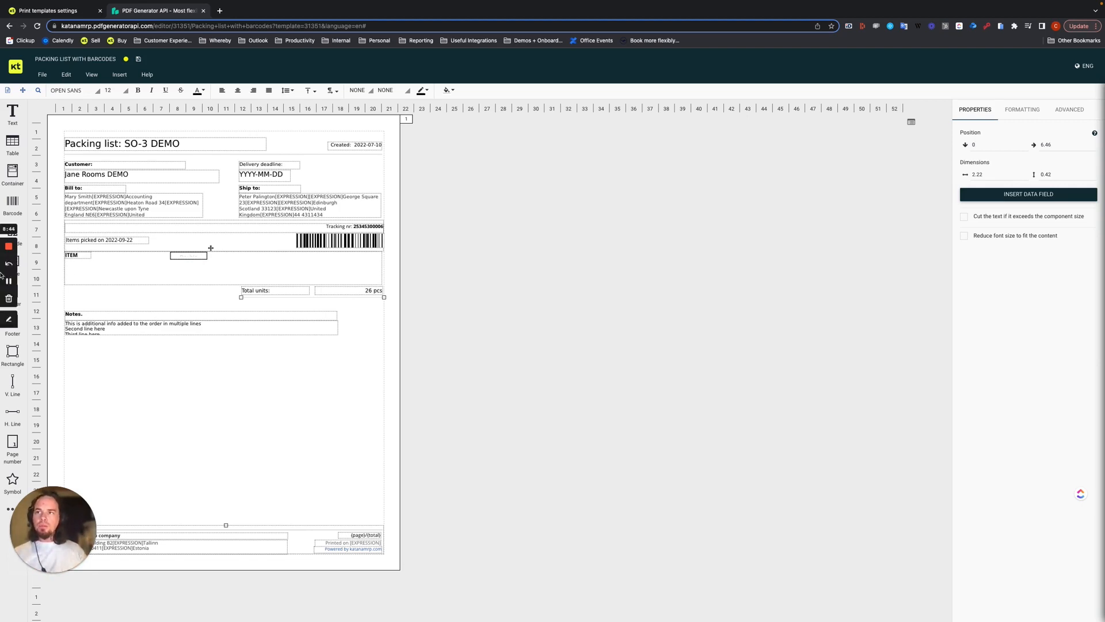
- Fill the empty text field beside ITEM with the bold text QUANTITY
left_click(186, 255)
left_click(186, 256)
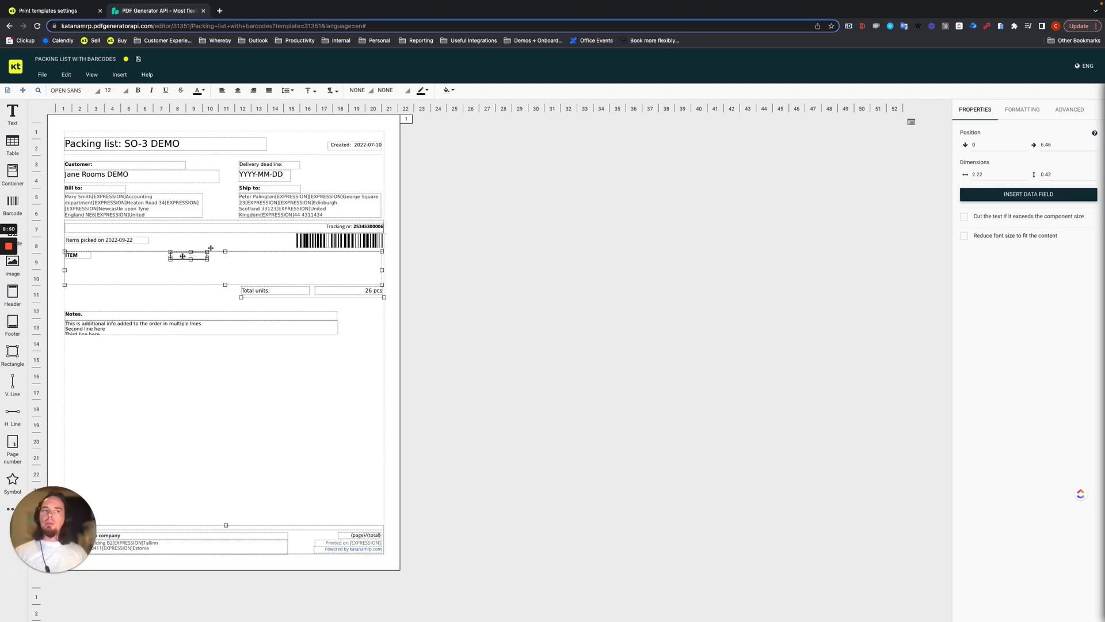
double_click(183, 255)
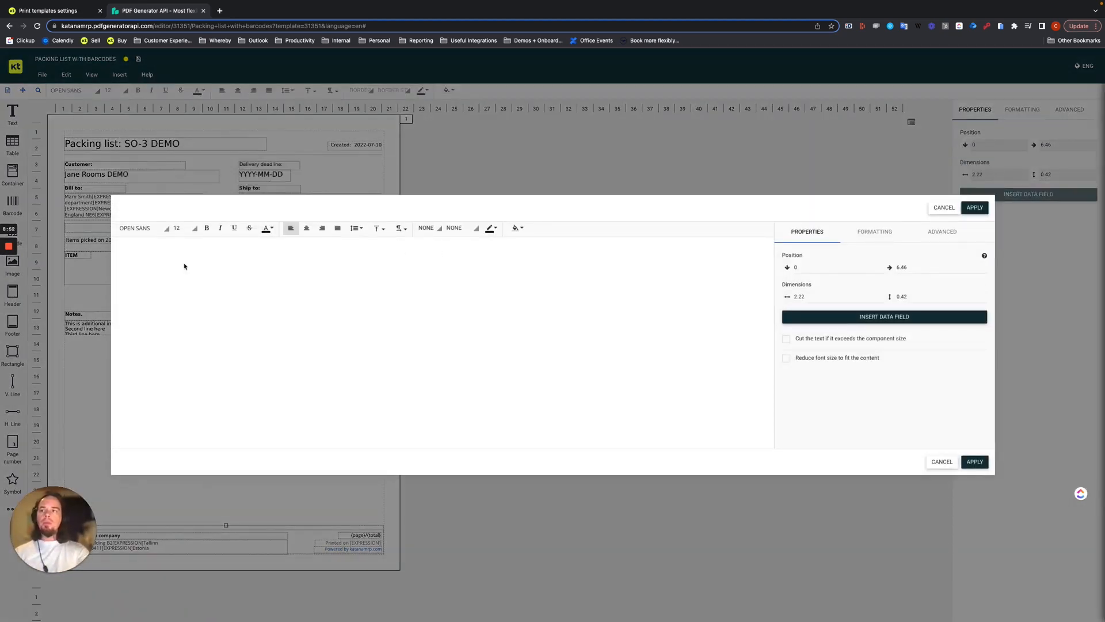
left_click(143, 247)
type("QU")
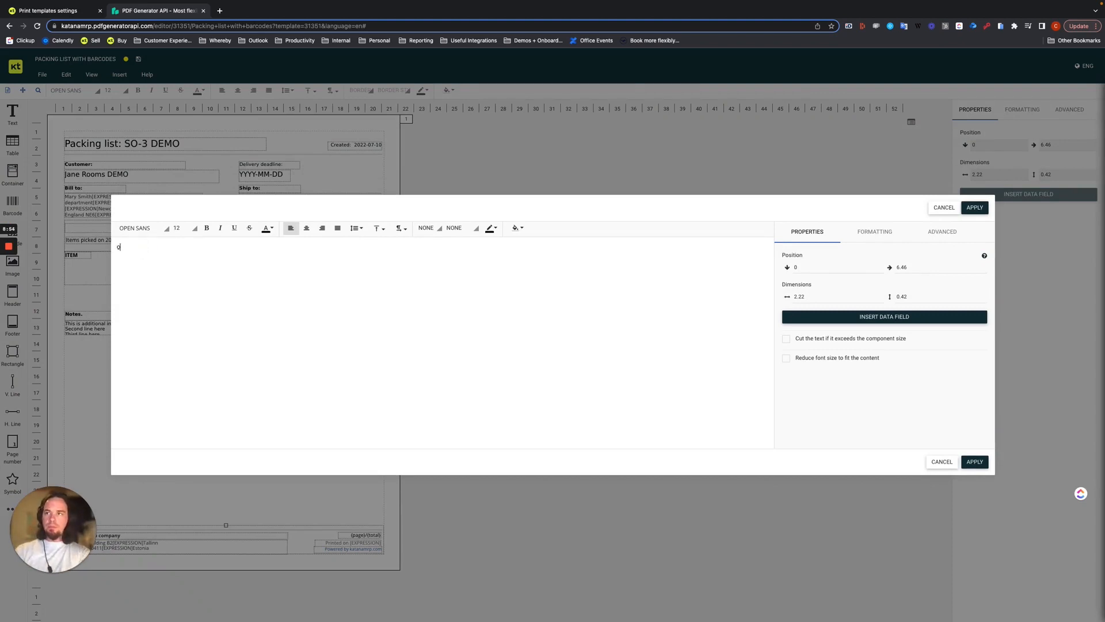
key("BackSpace")
type("UANTITY")
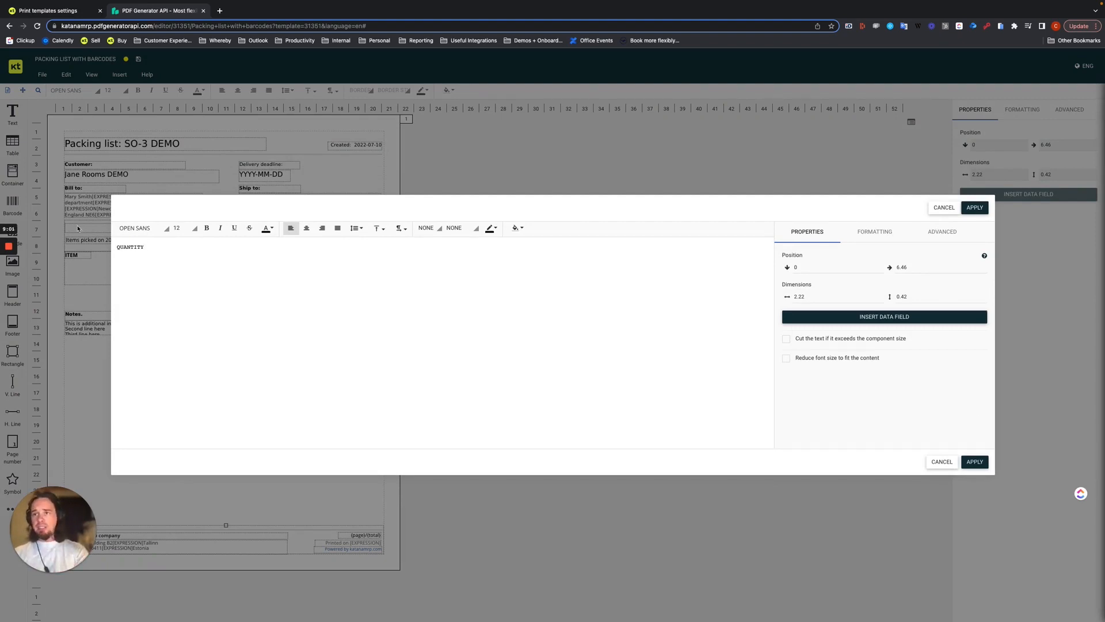
left_click_drag(145, 247, 109, 246)
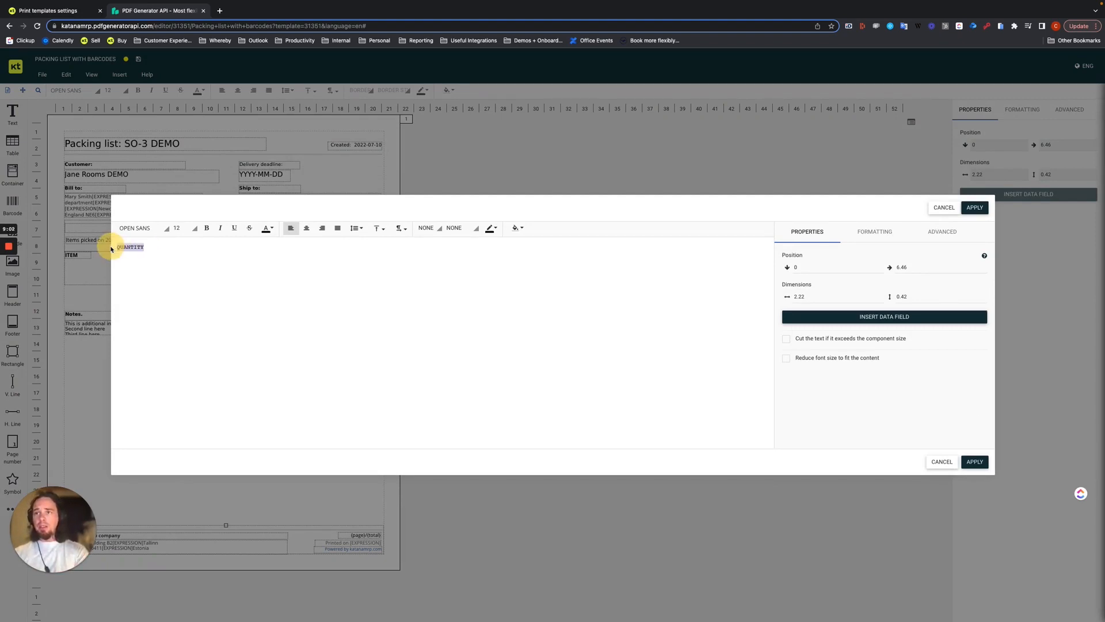
left_click(208, 228)
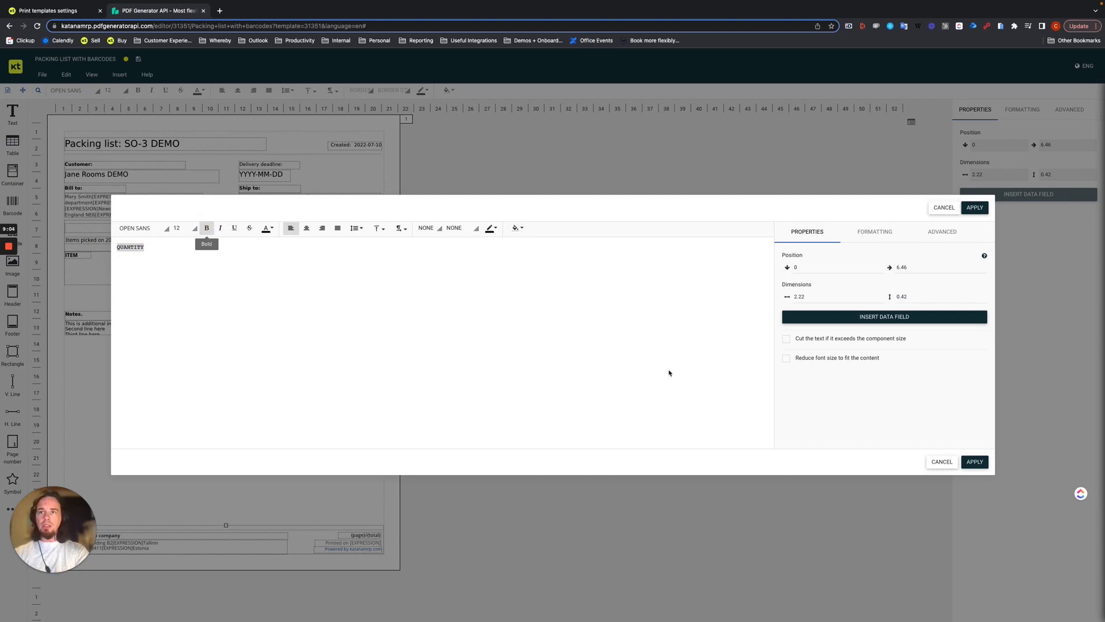
left_click(976, 461)
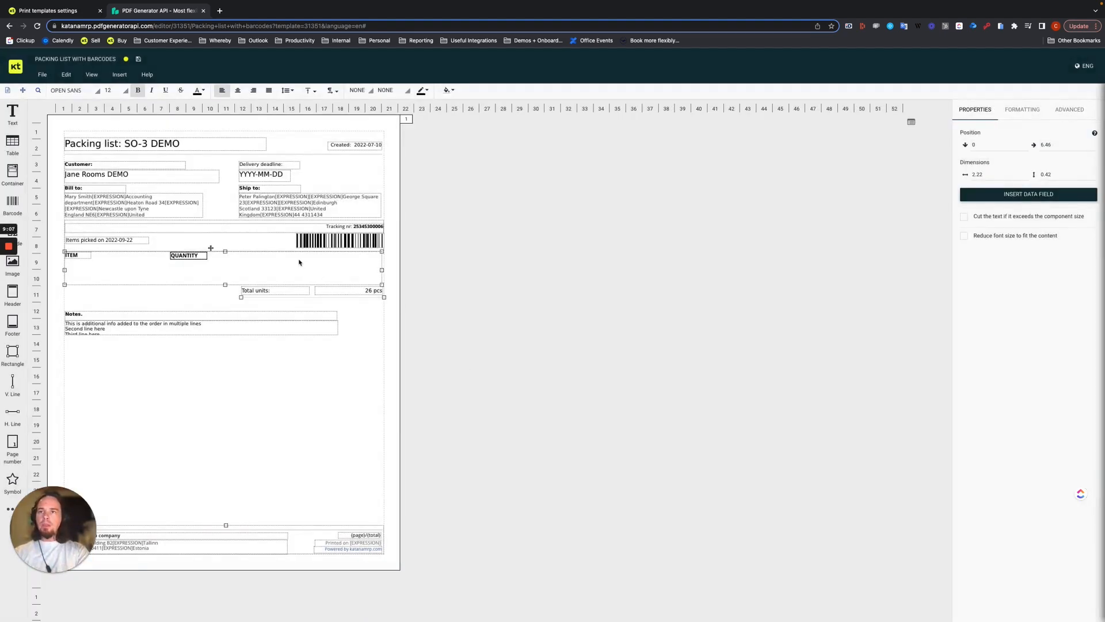
- Add another text field in the container's upper-right corner, at horizontal position about 15.45
left_click(298, 261)
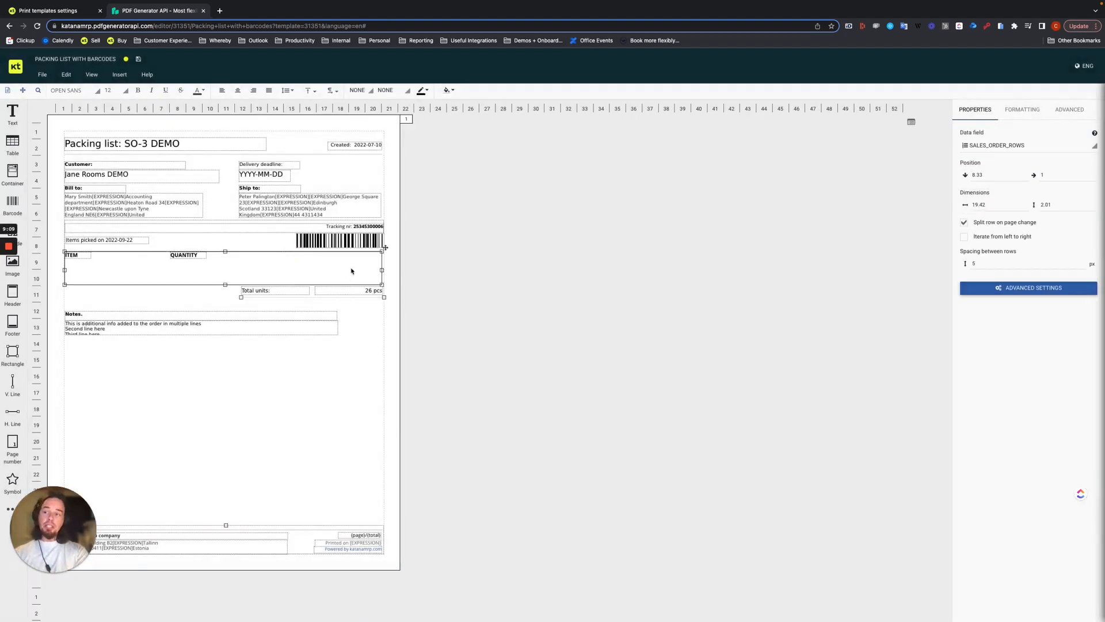
left_click(262, 251)
left_click(185, 256)
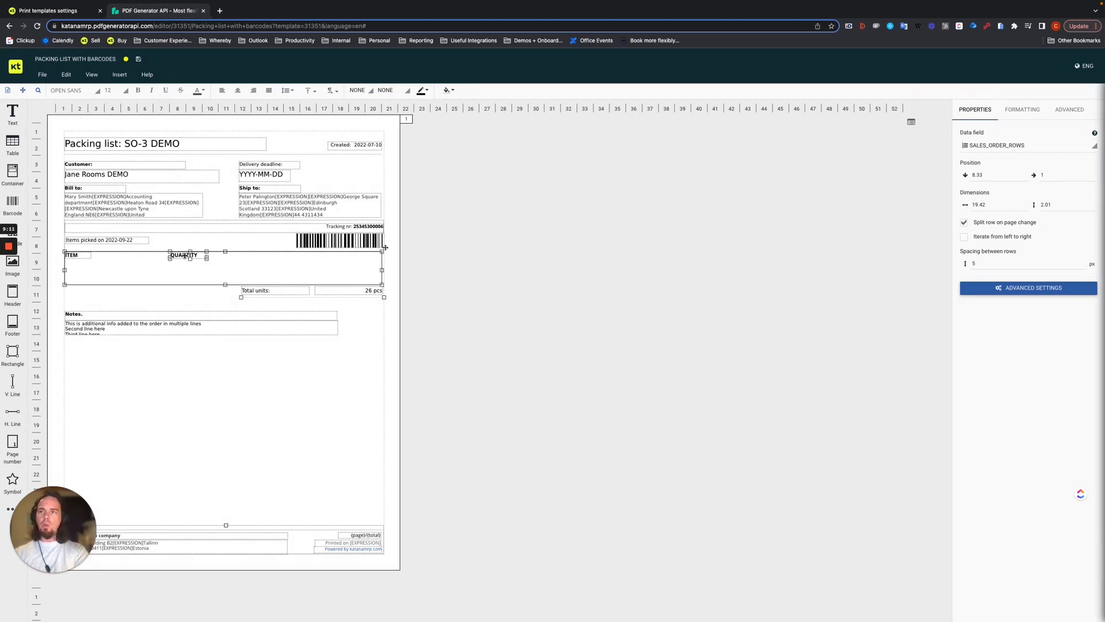
left_click(13, 113)
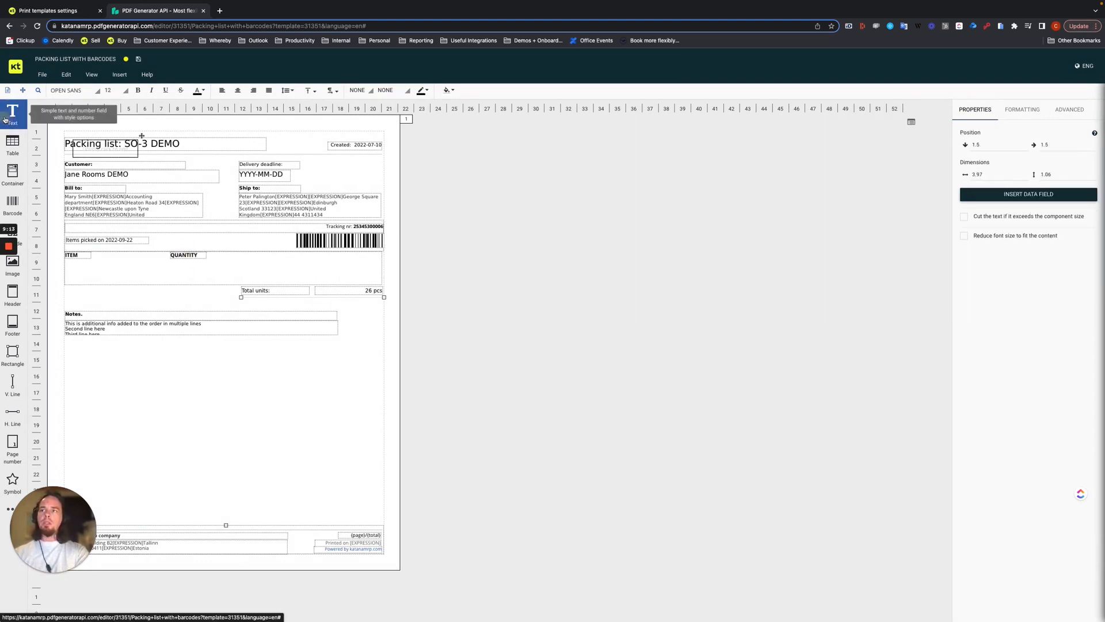
left_click_drag(104, 154, 353, 269)
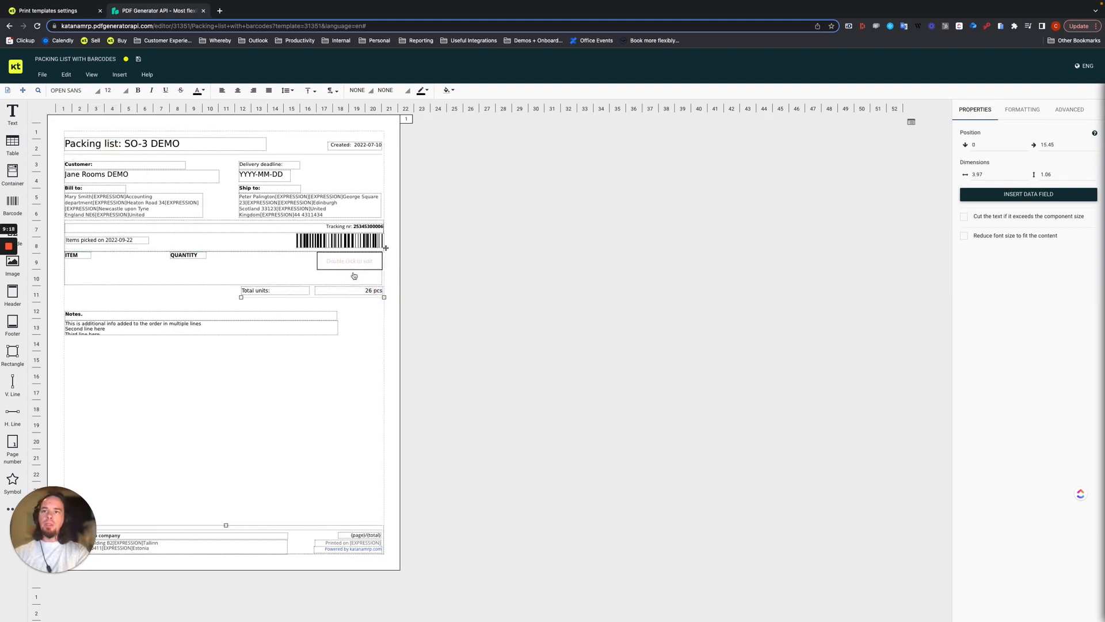
- Set the upper-right text field's height to 0.42 to match the QUANTITY field
left_click(188, 256)
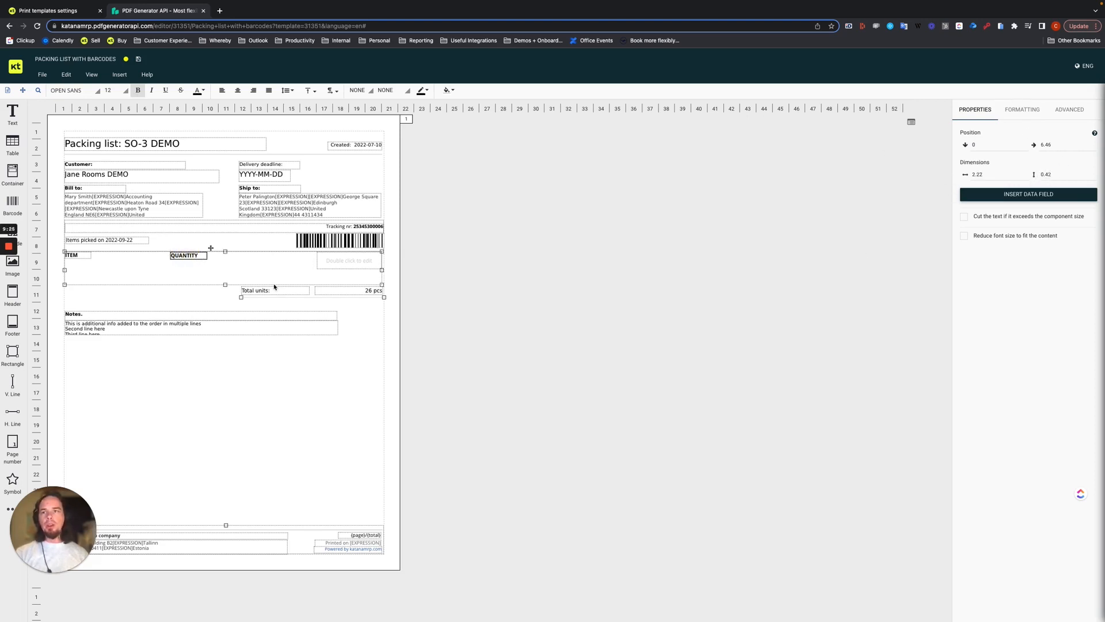
left_click(342, 262)
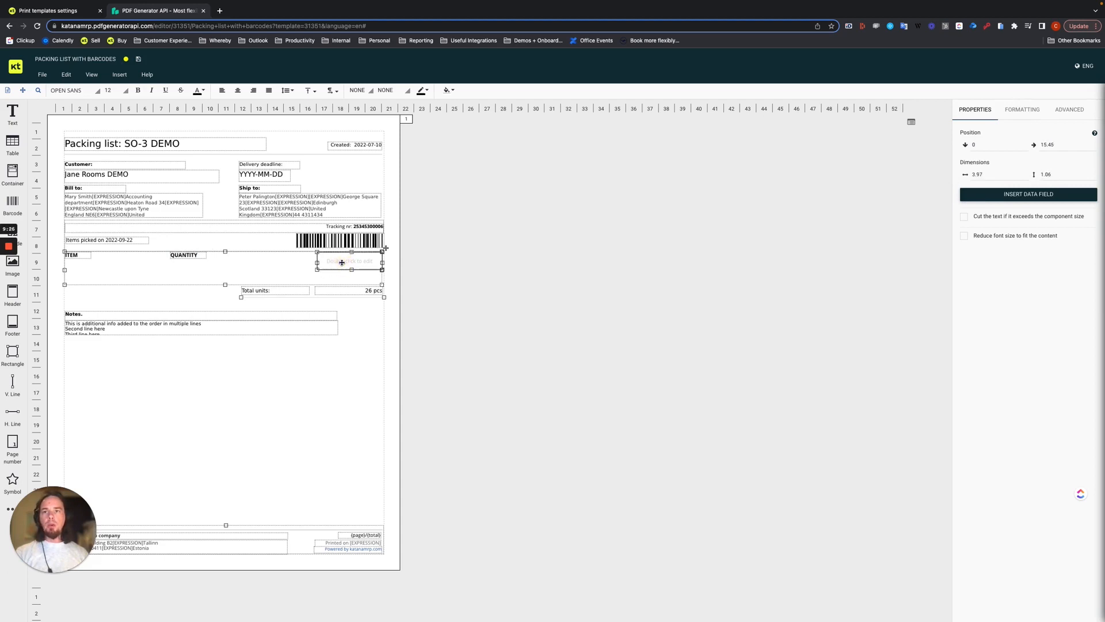
left_click(1052, 170)
key("BackSpace")
key("BackSpace")
key("BackSpace")
key("BackSpace")
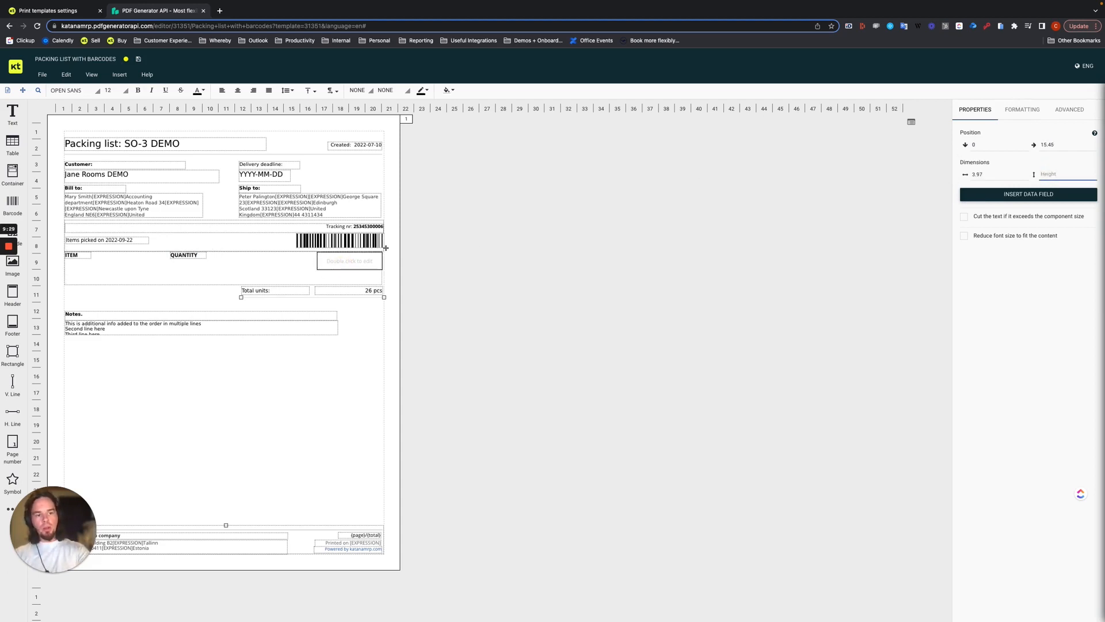
type("0.42")
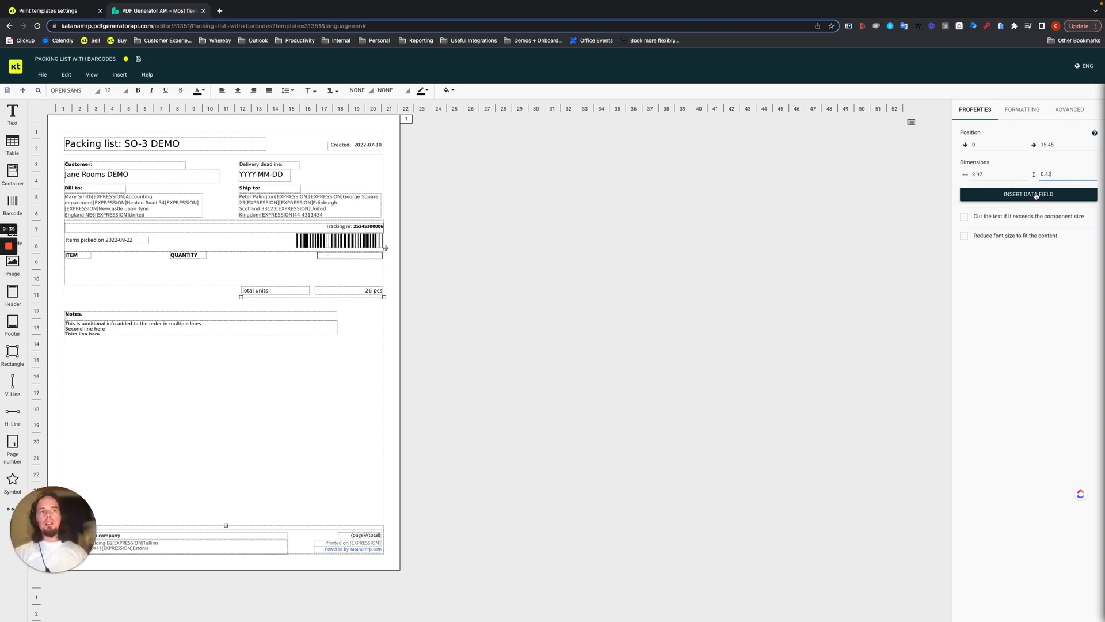
- Fill the empty text field in the container's upper-right corner with the bold text BARCODE
left_click(344, 256)
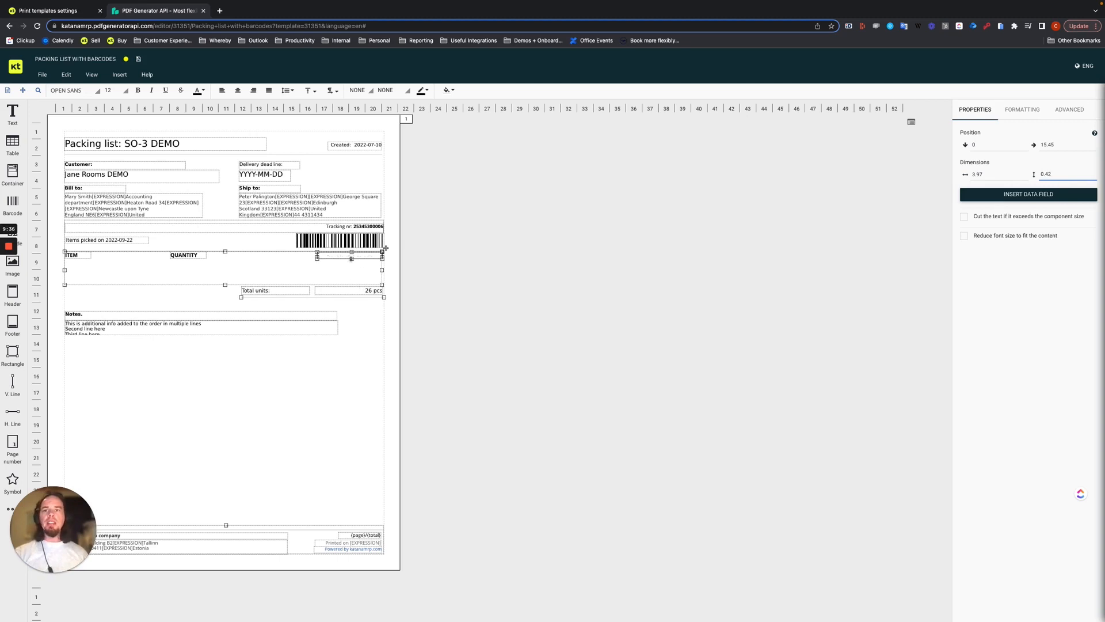
double_click(344, 256)
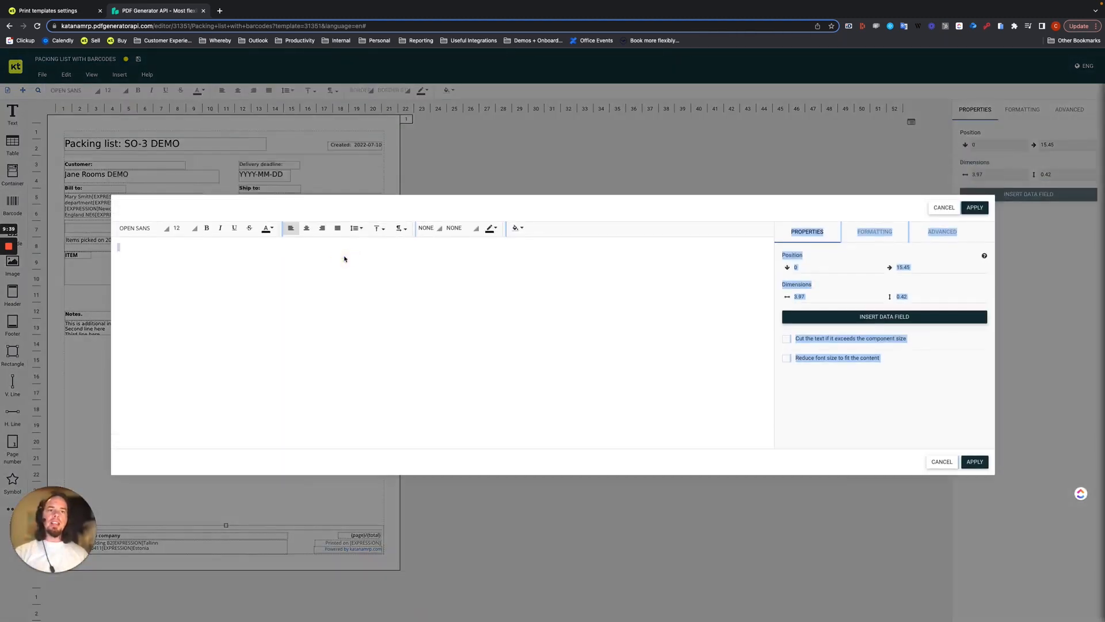
left_click(153, 251)
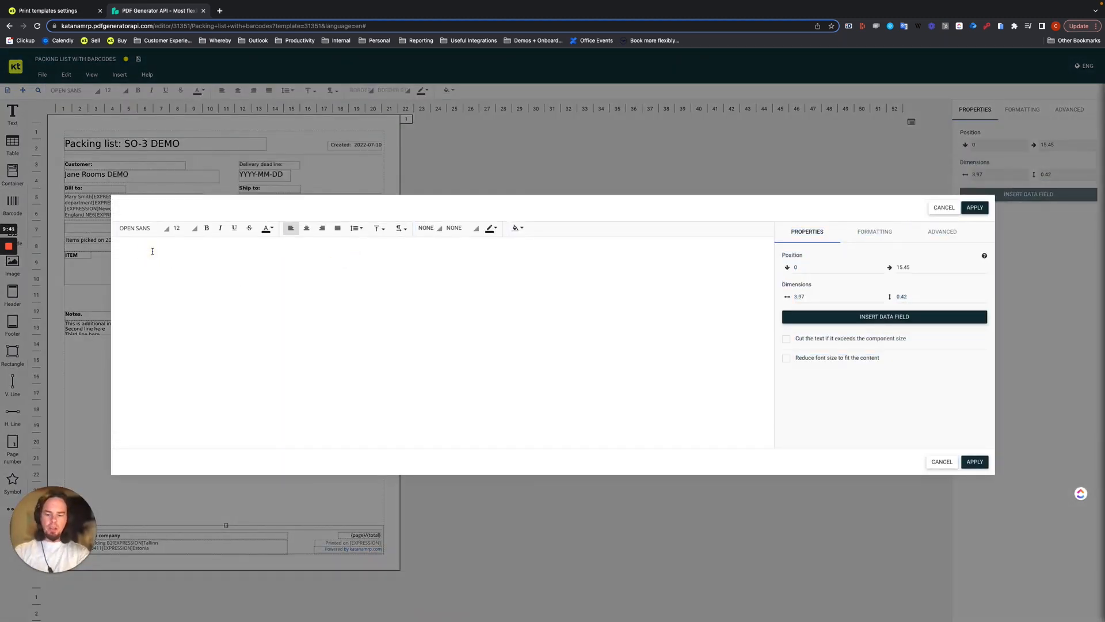
type("BARCODE")
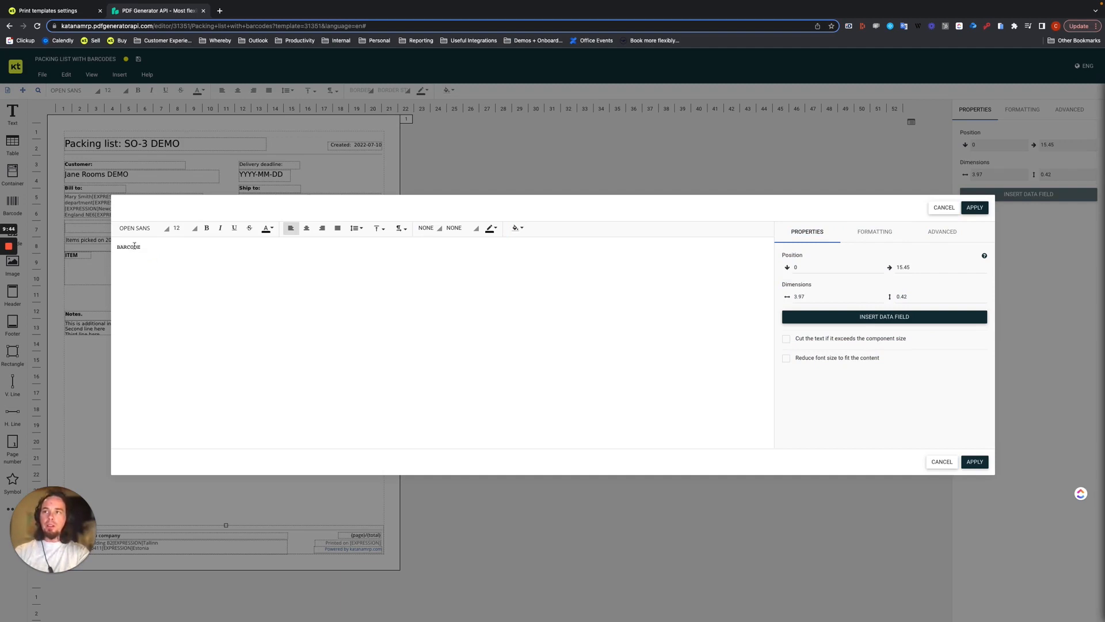
left_click(130, 246)
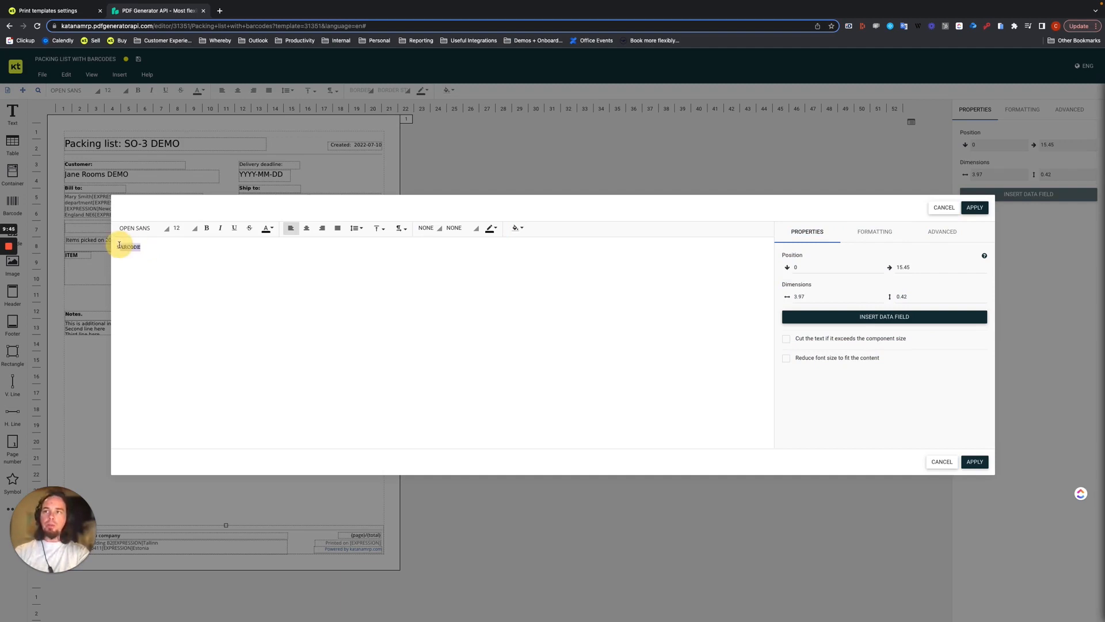
left_click(124, 247)
double_click(124, 246)
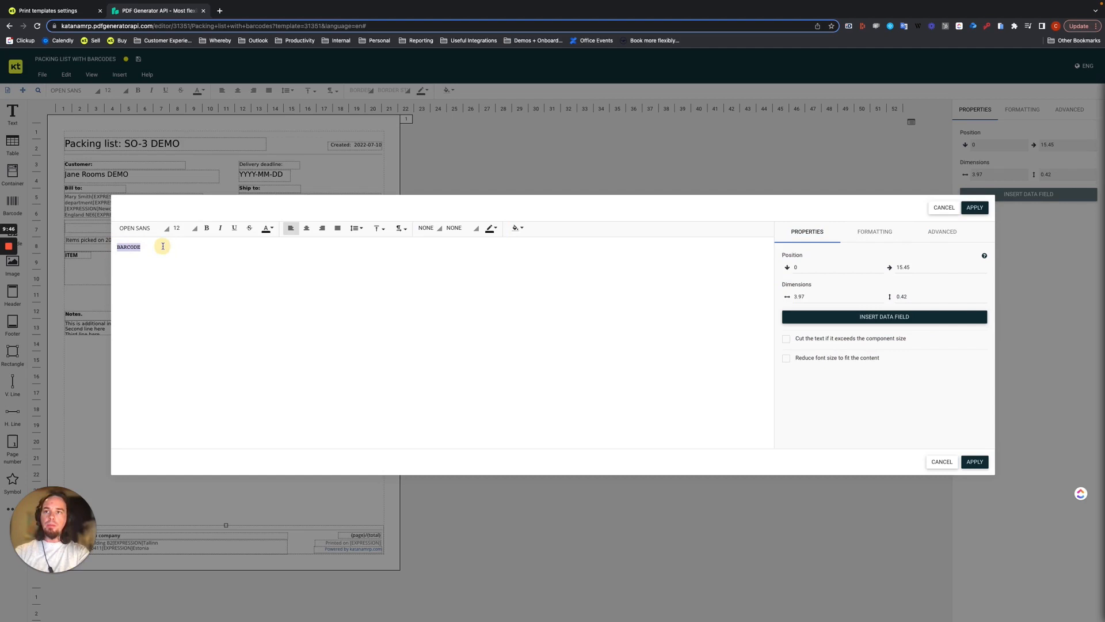
left_click(206, 228)
left_click(531, 349)
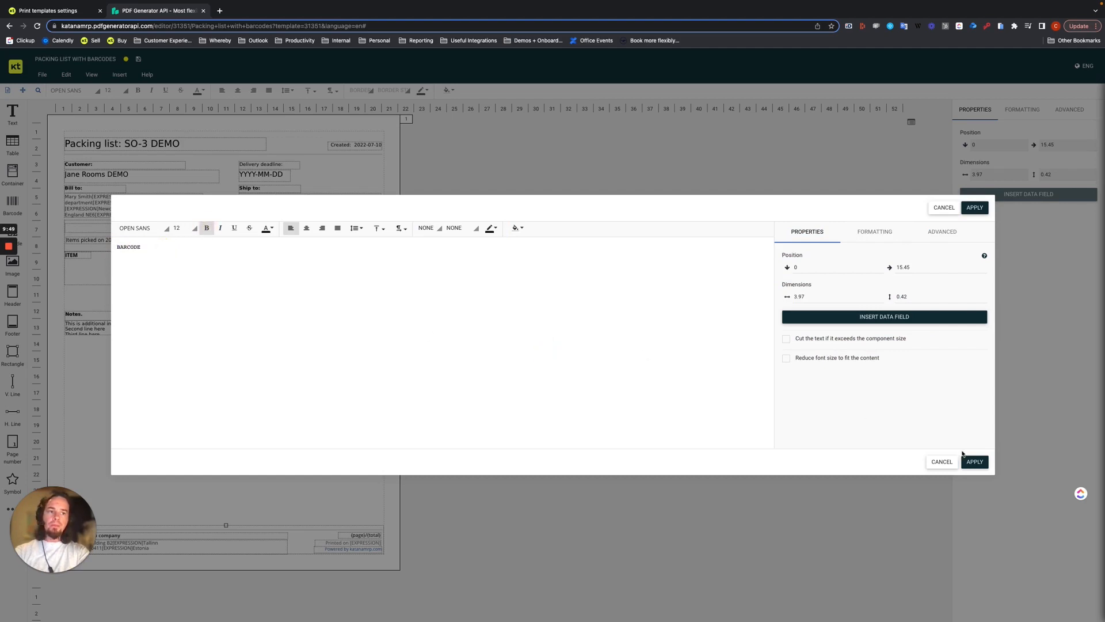
left_click(974, 462)
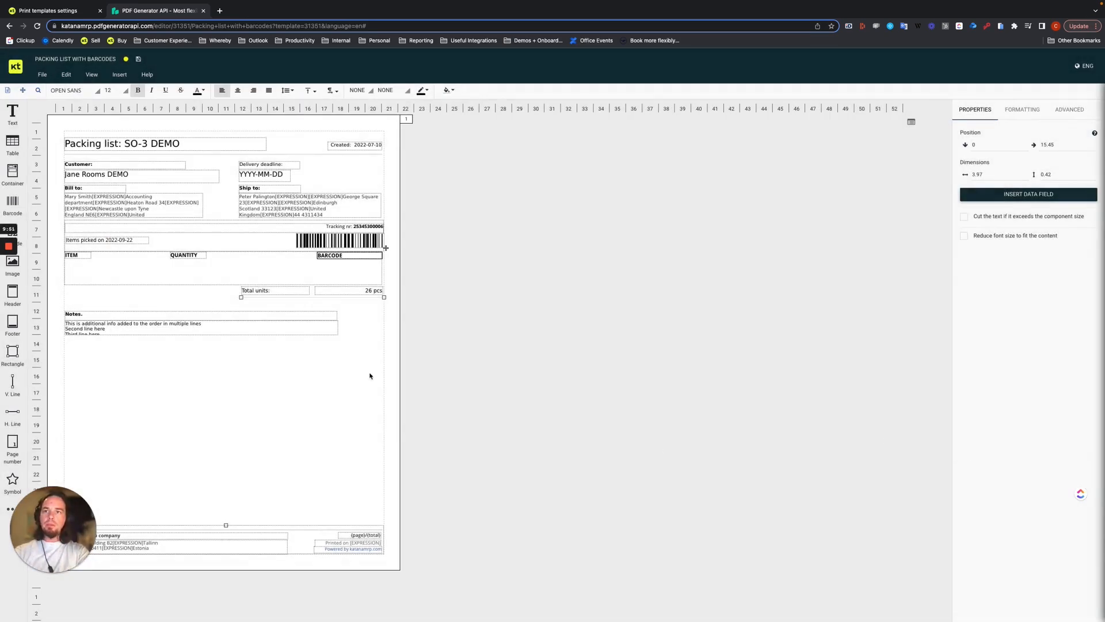
- Add an empty text field directly beneath the ITEM heading, about 6.25 wide and 0.77 high, at vertical position about 0.45
left_click(331, 272)
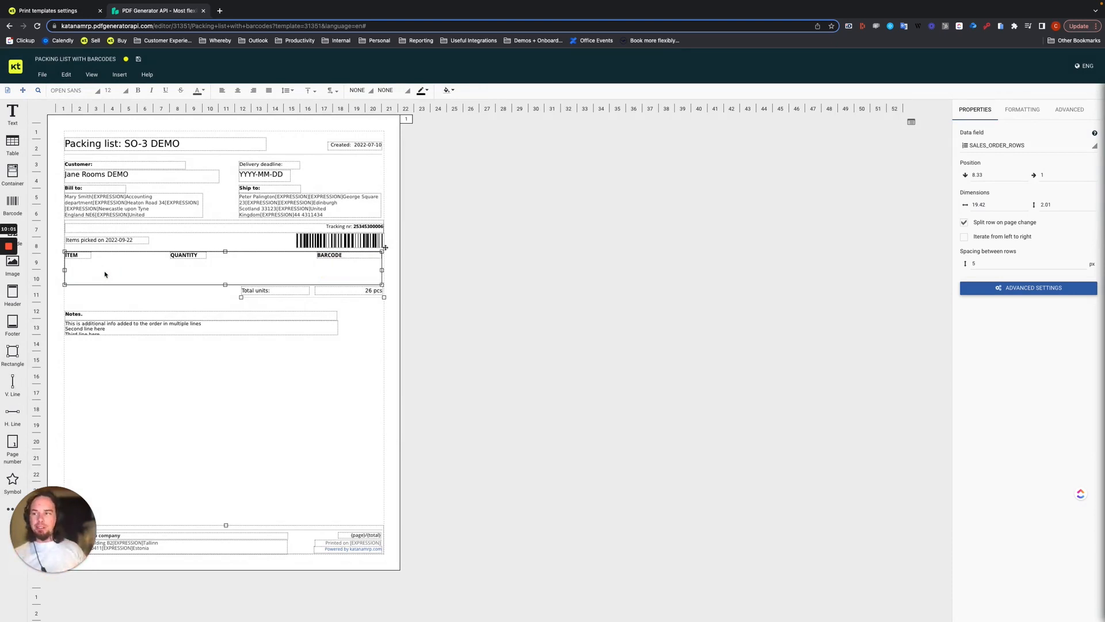
left_click(12, 112)
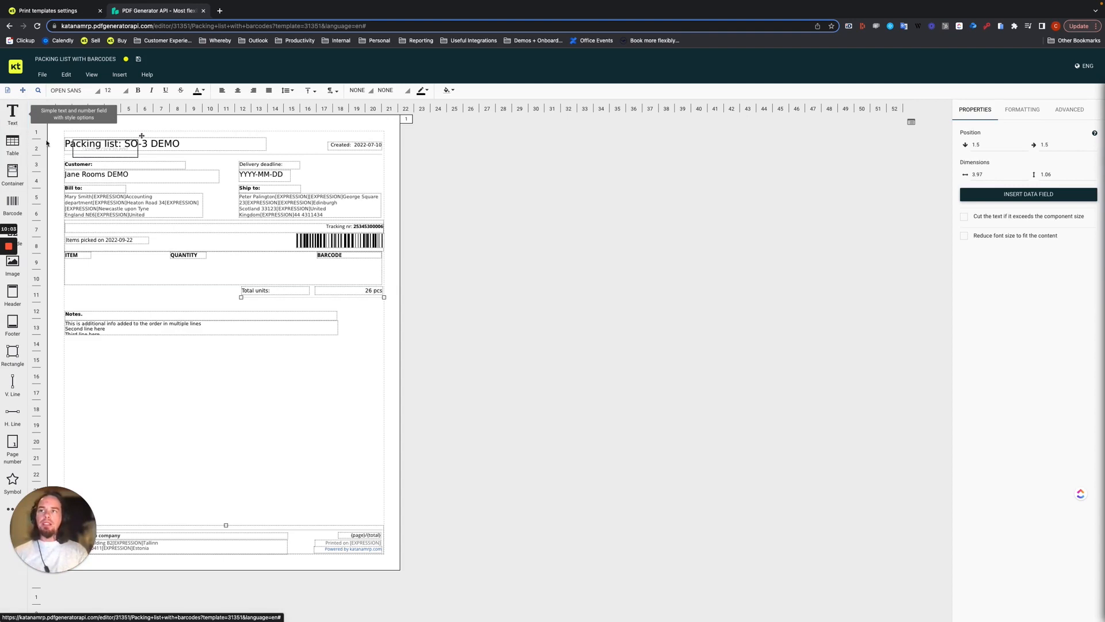
left_click_drag(99, 153, 92, 272)
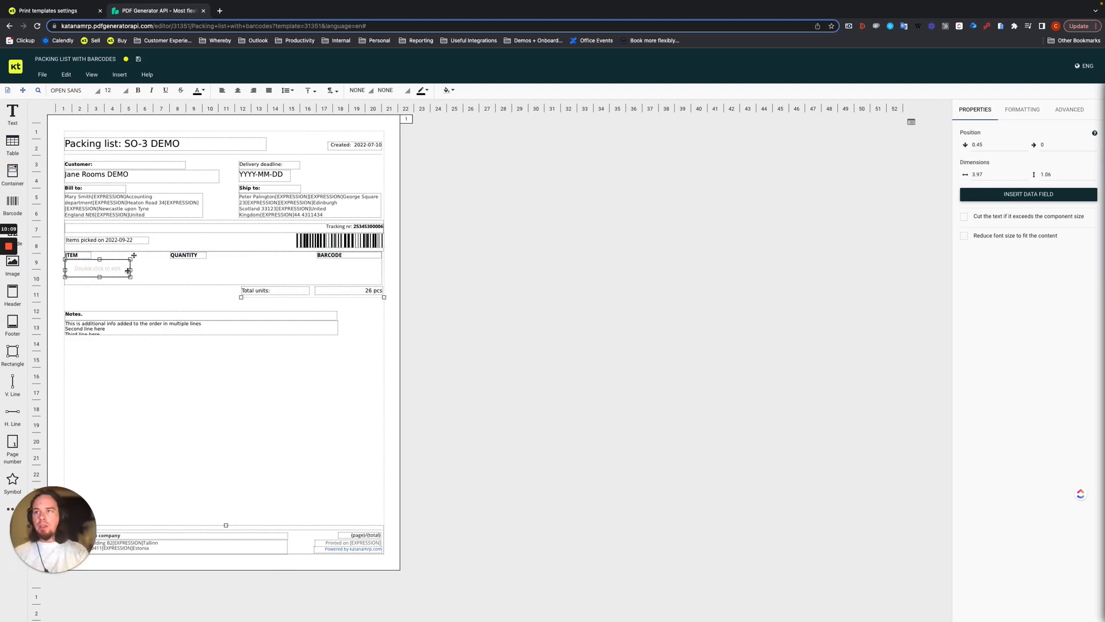
left_click_drag(131, 269, 144, 269)
left_click_drag(161, 269, 118, 271)
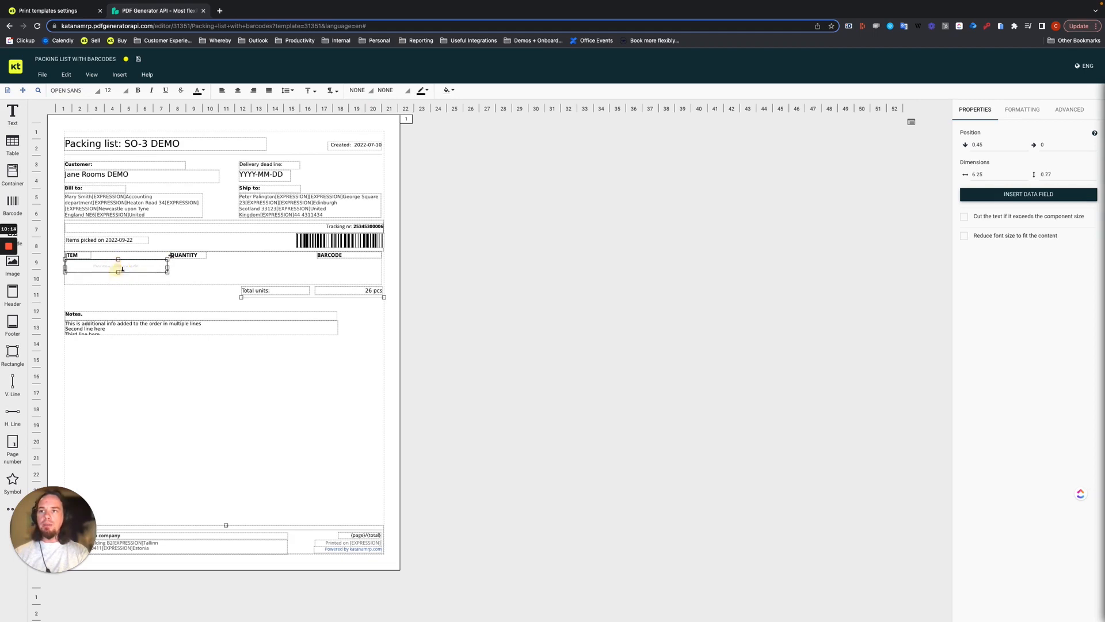
- Shift the QUANTITY heading towards BARCODE and widen the empty field beneath ITEM to about 7.89
left_click(184, 255)
mouse_move(184, 255)
left_mouse_down()
mouse_move(222, 254)
mouse_move(168, 267)
mouse_move(192, 265)
left_mouse_up()
left_click(167, 266)
left_click(99, 267)
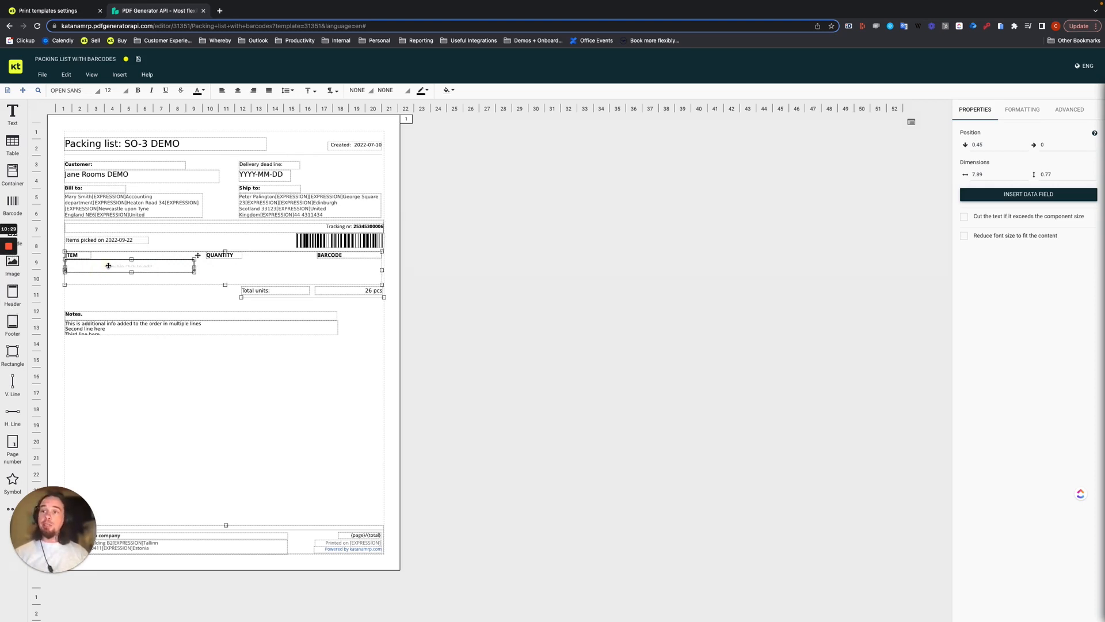
- Insert the item_variant_name data field of the sales order rows into the empty text field beneath ITEM
double_click(109, 266)
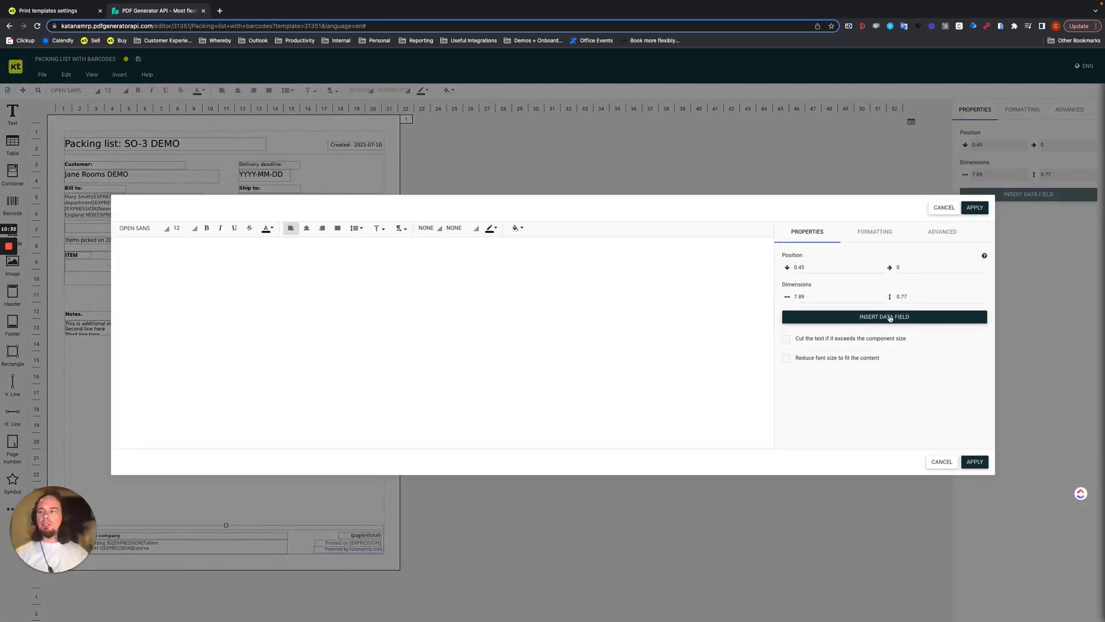
left_click(890, 318)
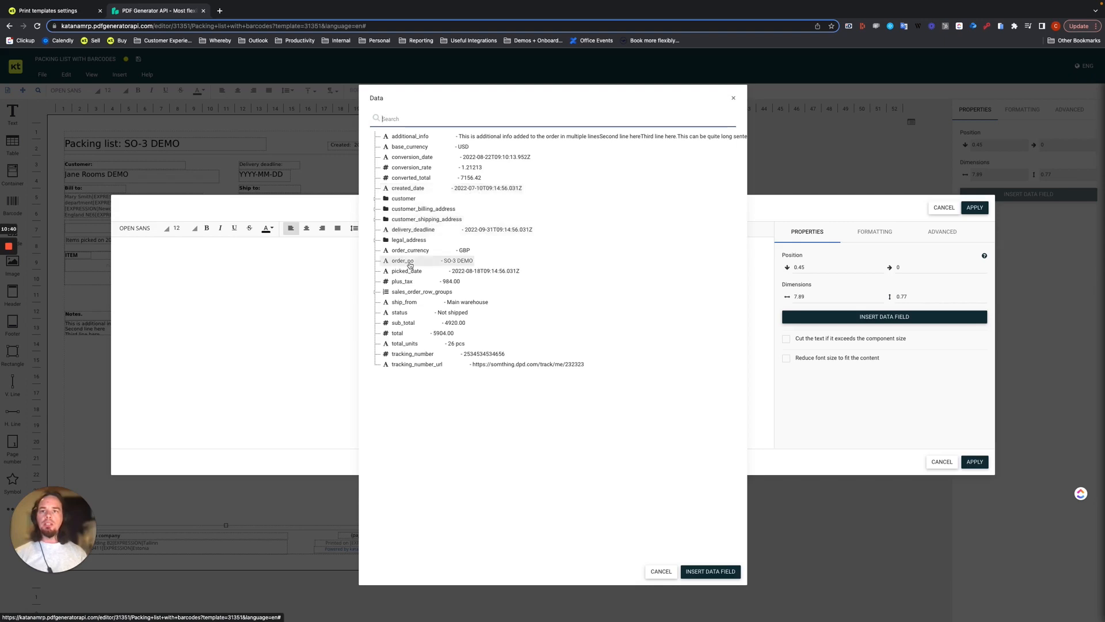
left_click(421, 116)
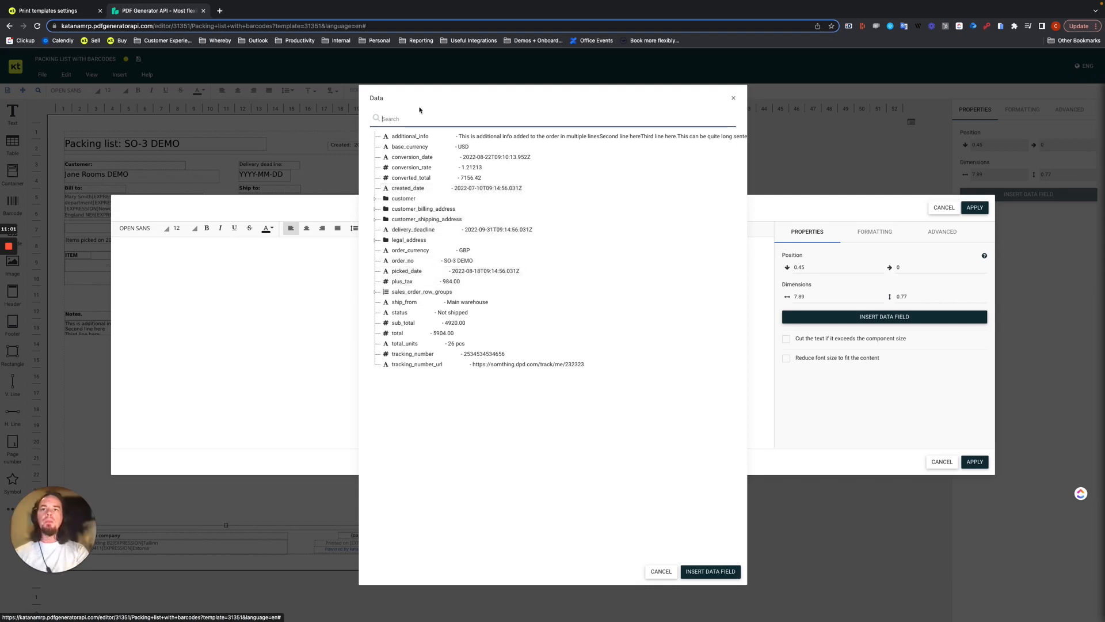
type("item")
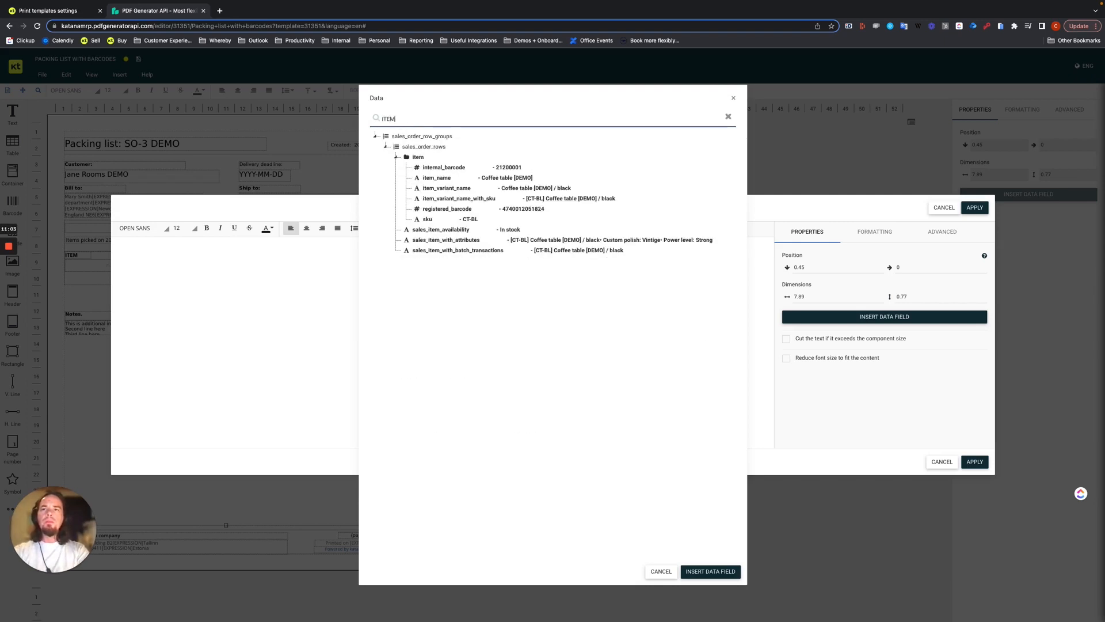
left_click(449, 190)
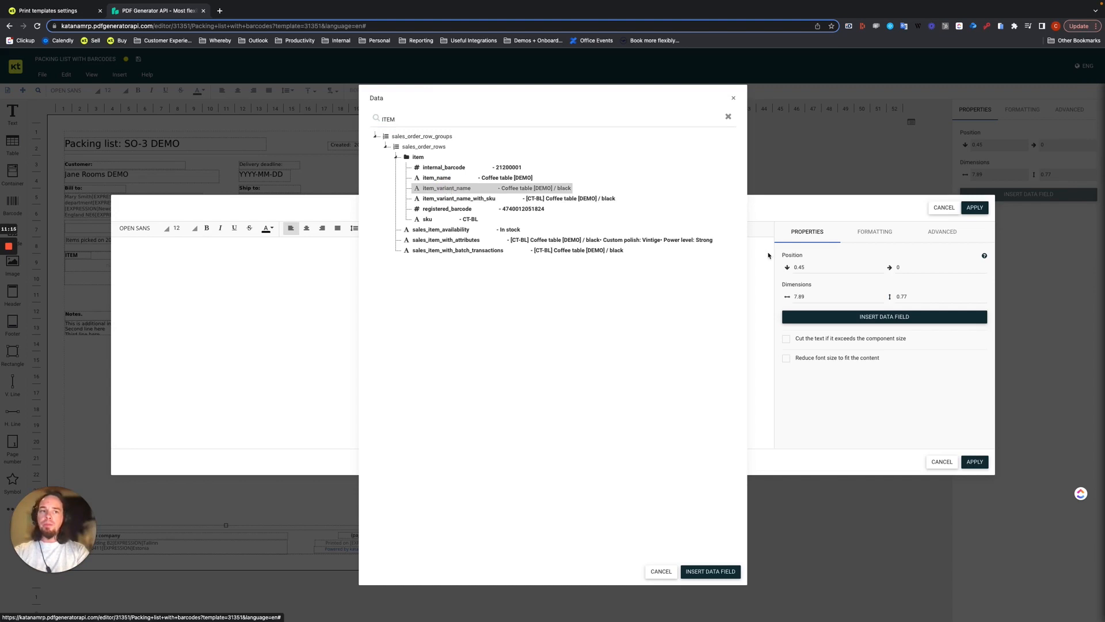
left_click(502, 199)
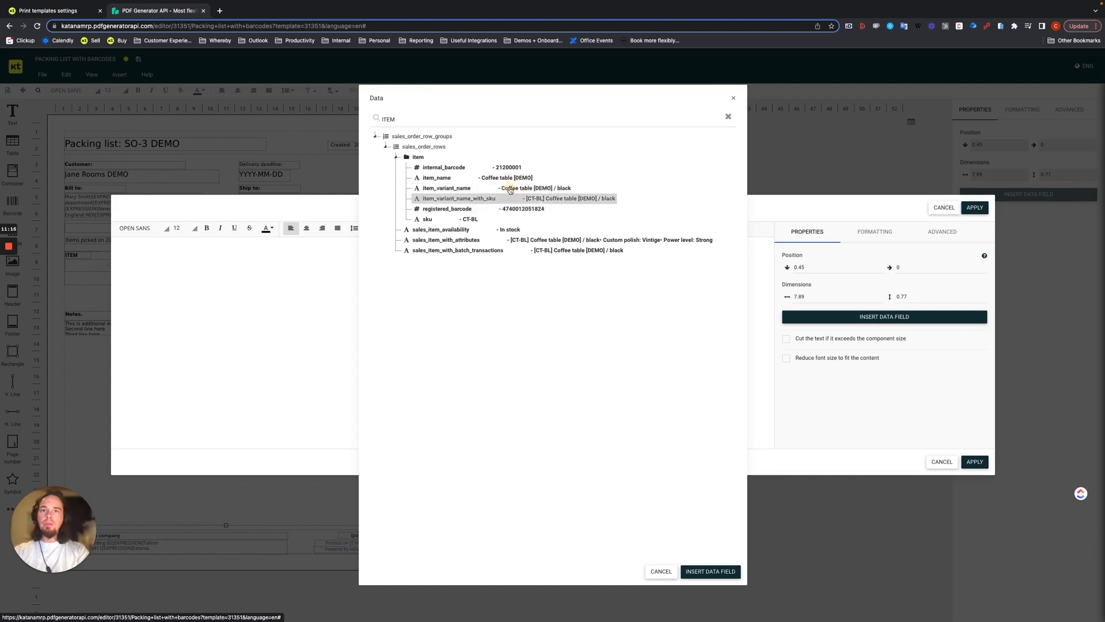
left_click(437, 189)
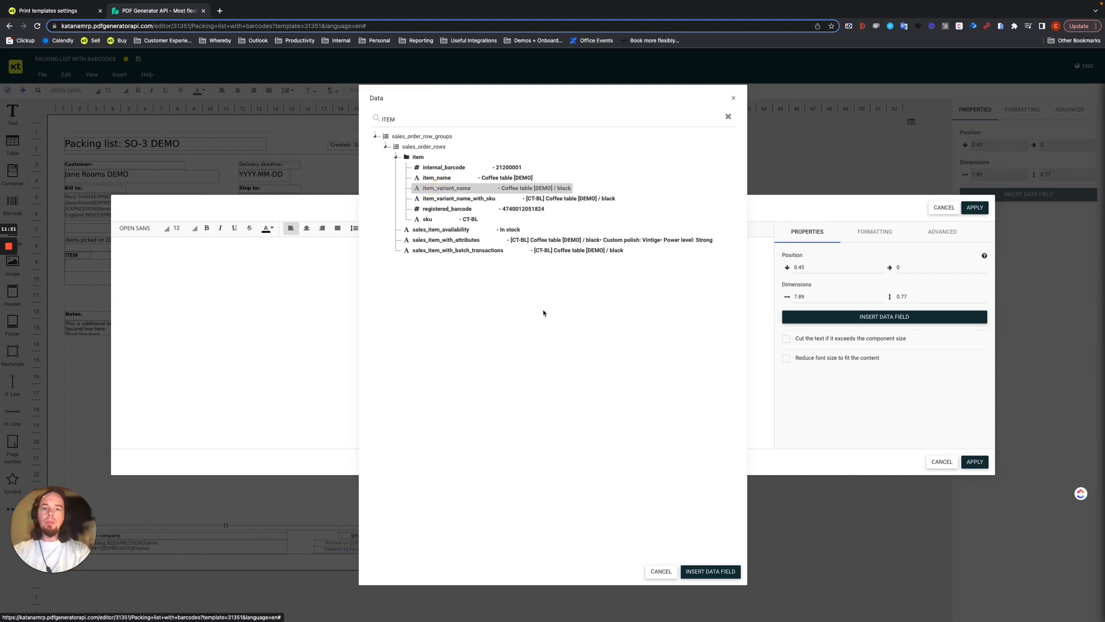
left_click(705, 572)
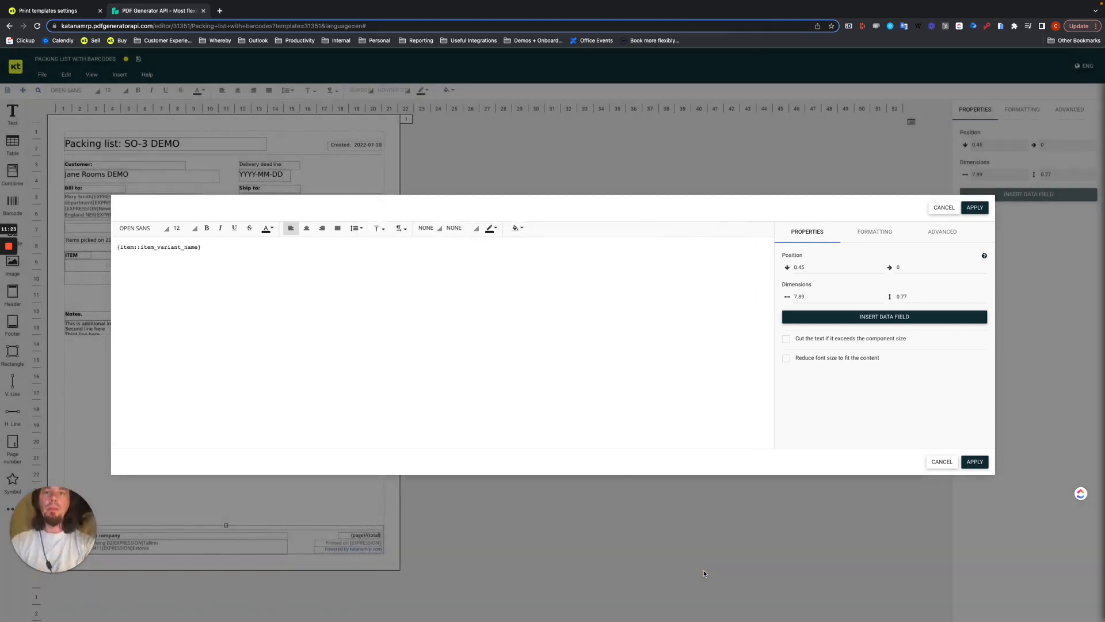
- Append a space and the item's sku data field after the variant name and apply the text
left_click(209, 247)
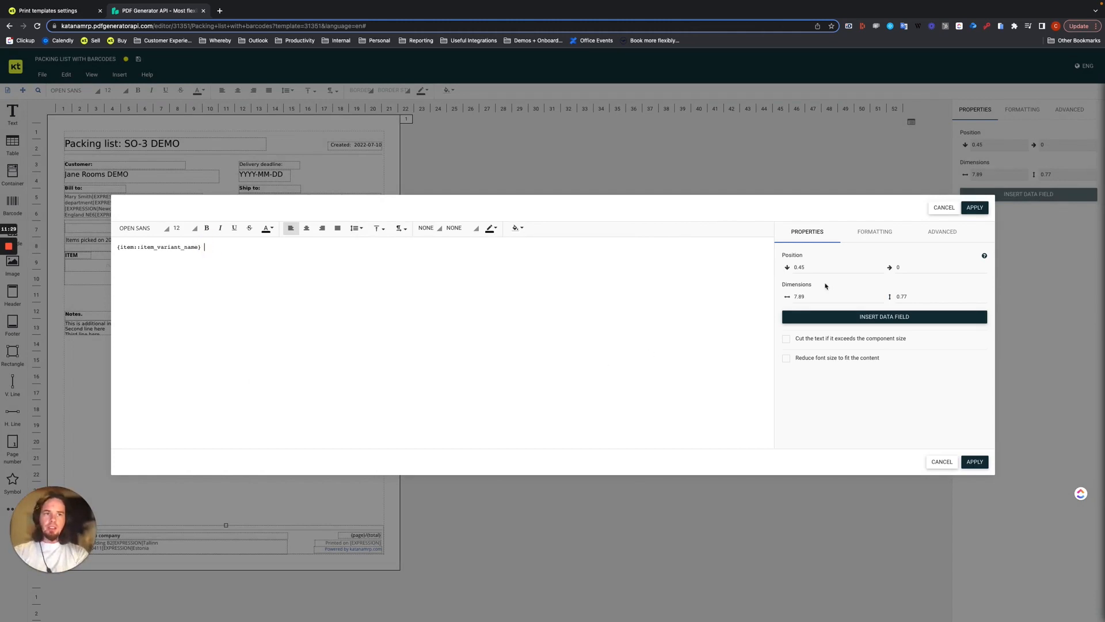
left_click(889, 320)
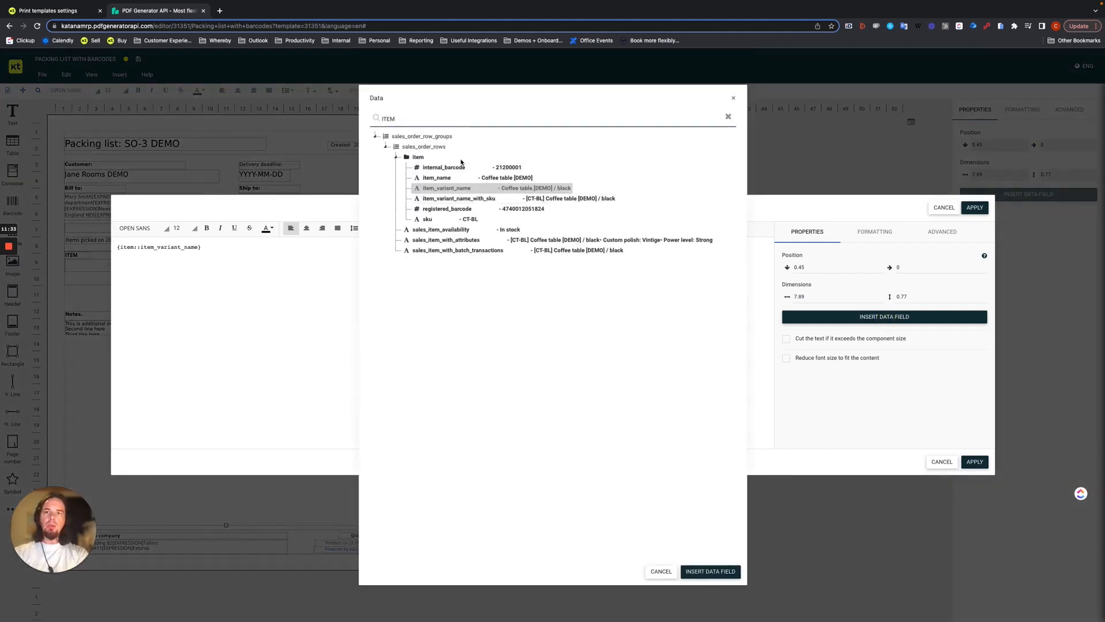
left_click(433, 220)
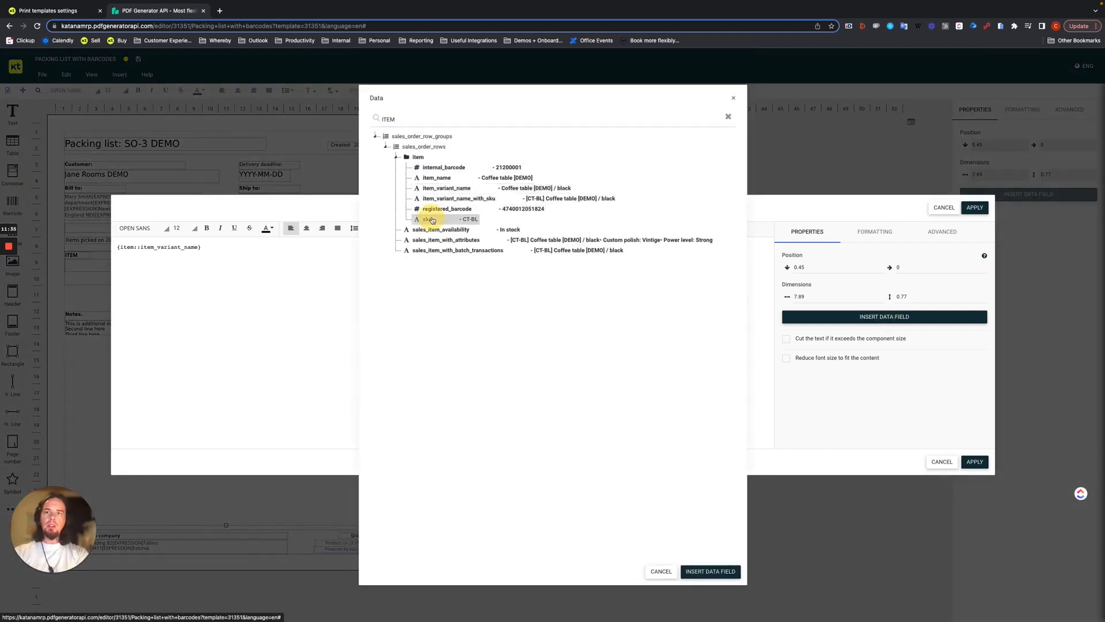
left_click(706, 570)
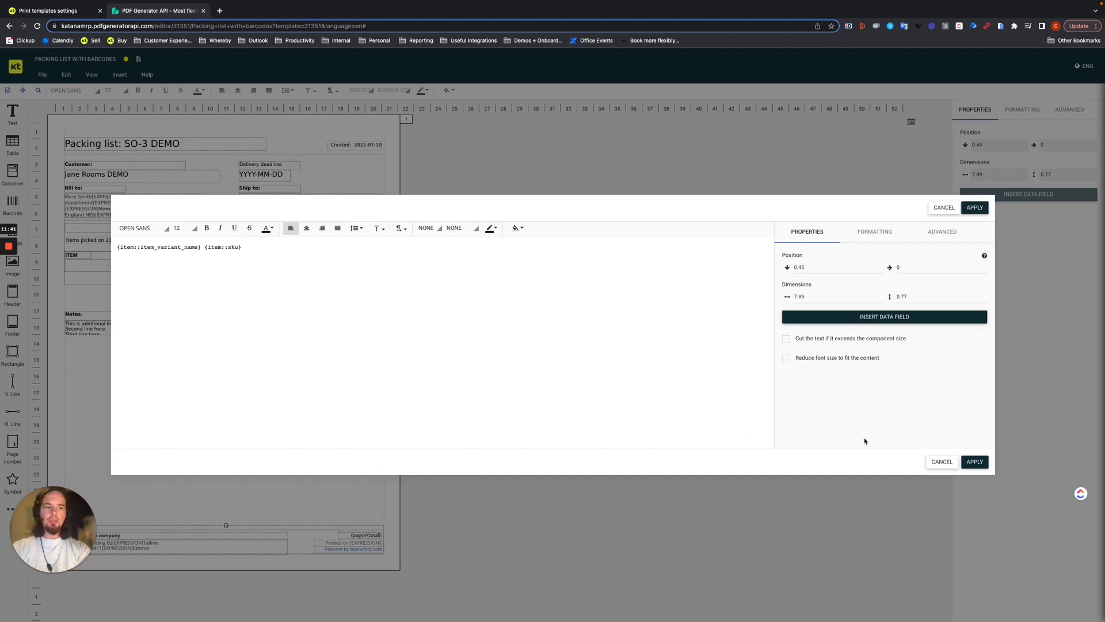
left_click(974, 462)
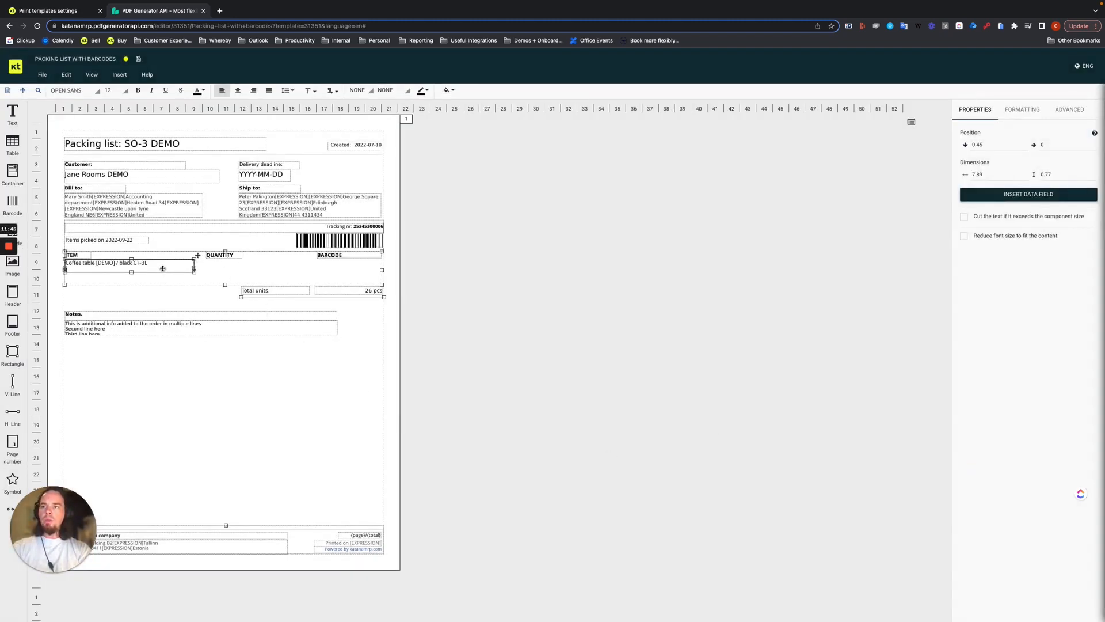
- Add an empty text field beneath the QUANTITY heading, about 2.17 wide and 0.69 high, at horizontal position about 8.68
left_click(12, 113)
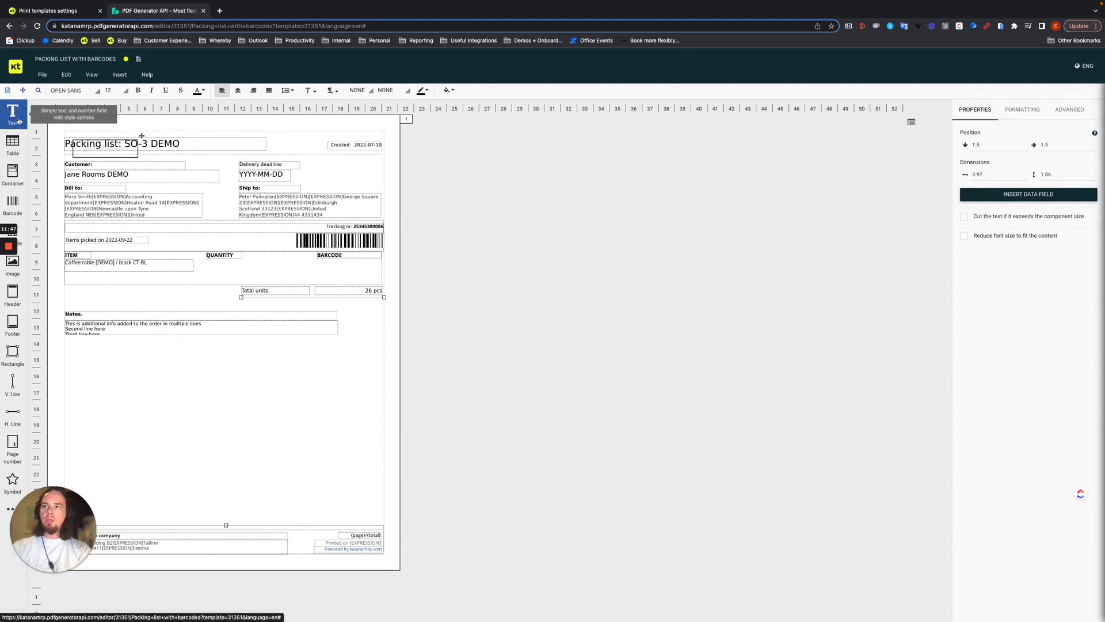
left_click_drag(111, 159, 242, 264)
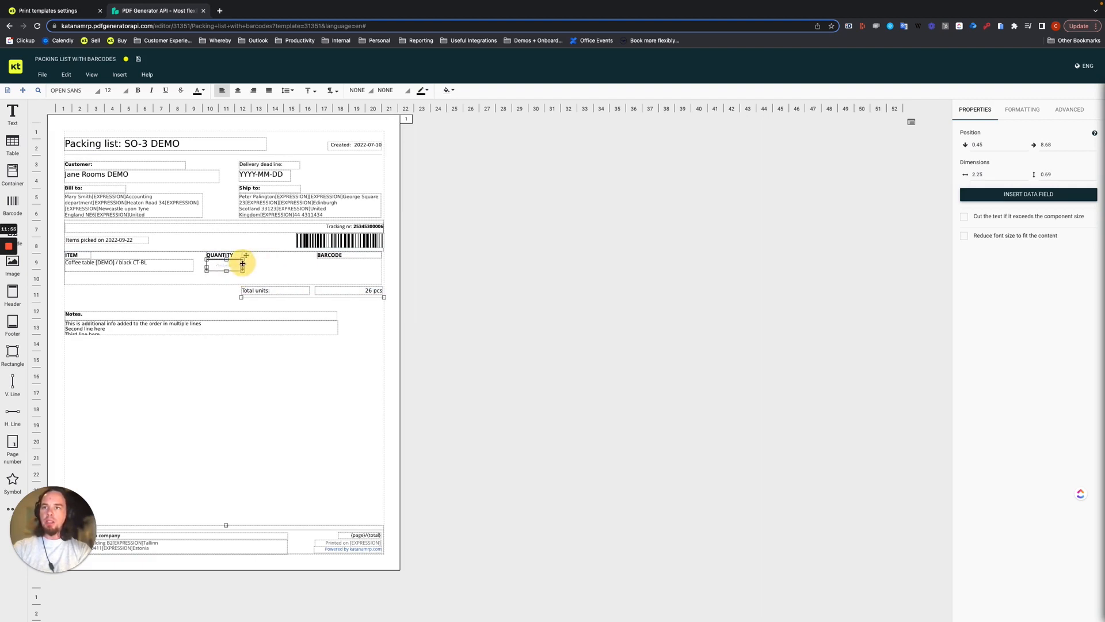
left_click(222, 265)
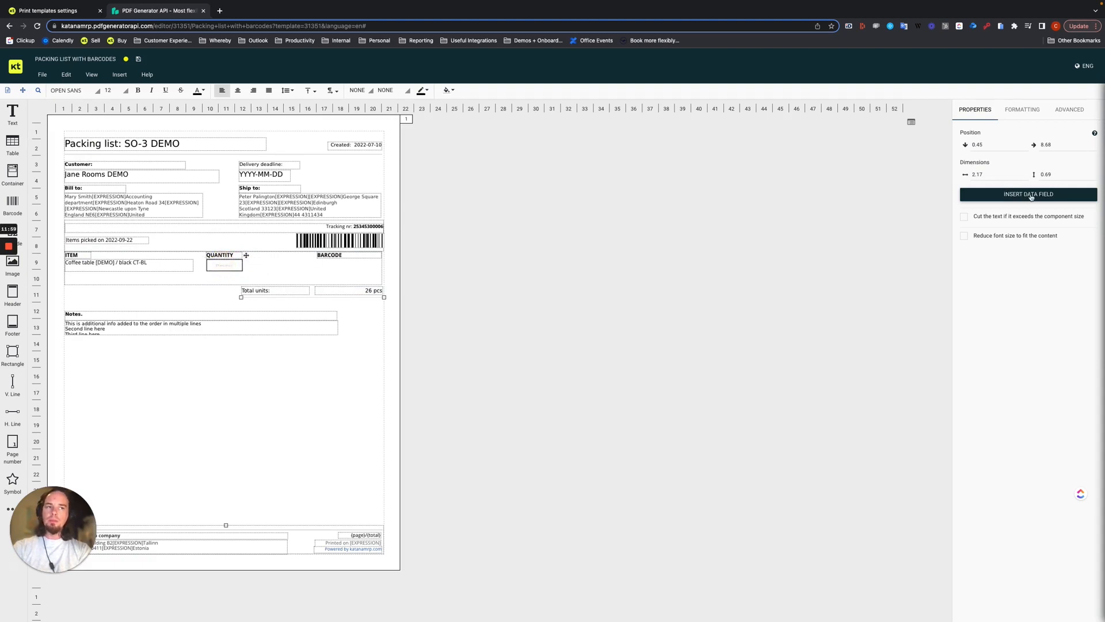
- Insert the sales order rows' quantity data field into the text field beneath QUANTITY
left_click(1031, 195)
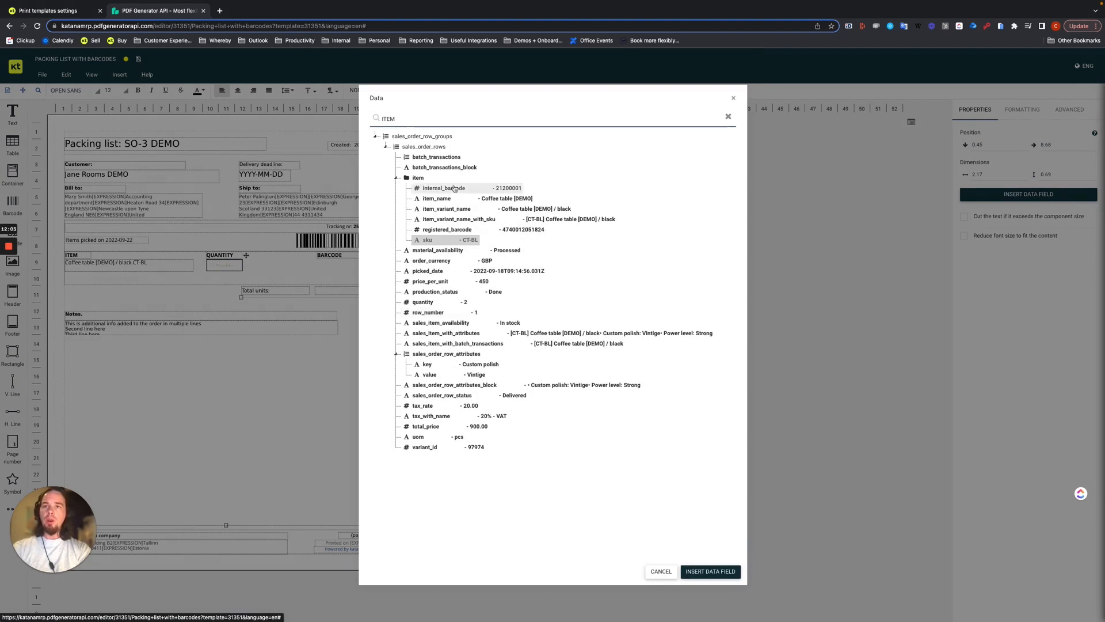
left_click(424, 303)
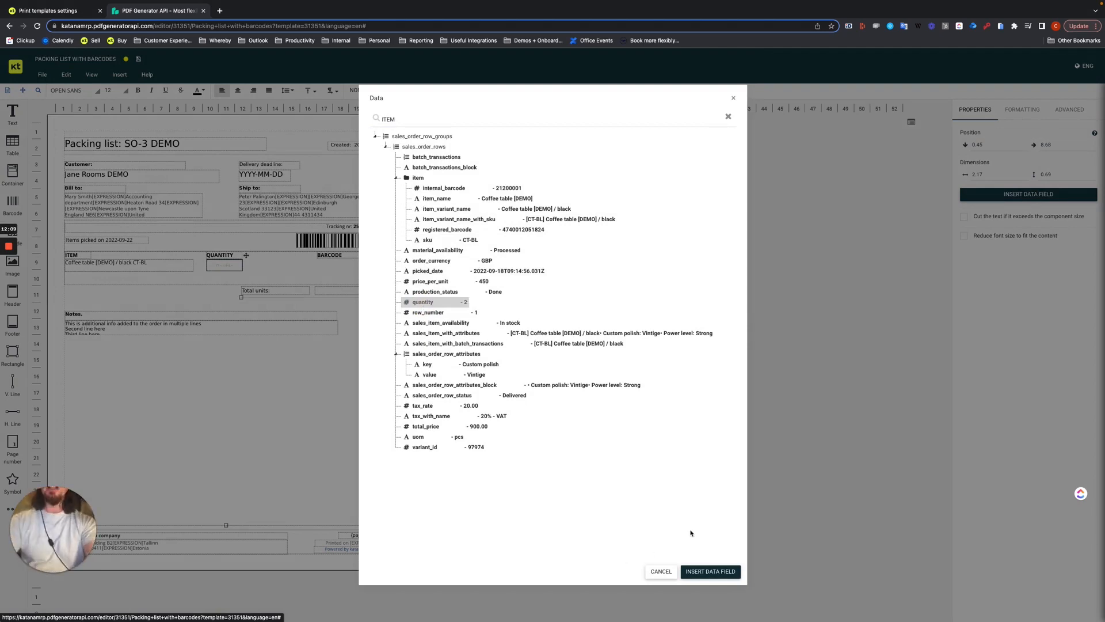
left_click(706, 572)
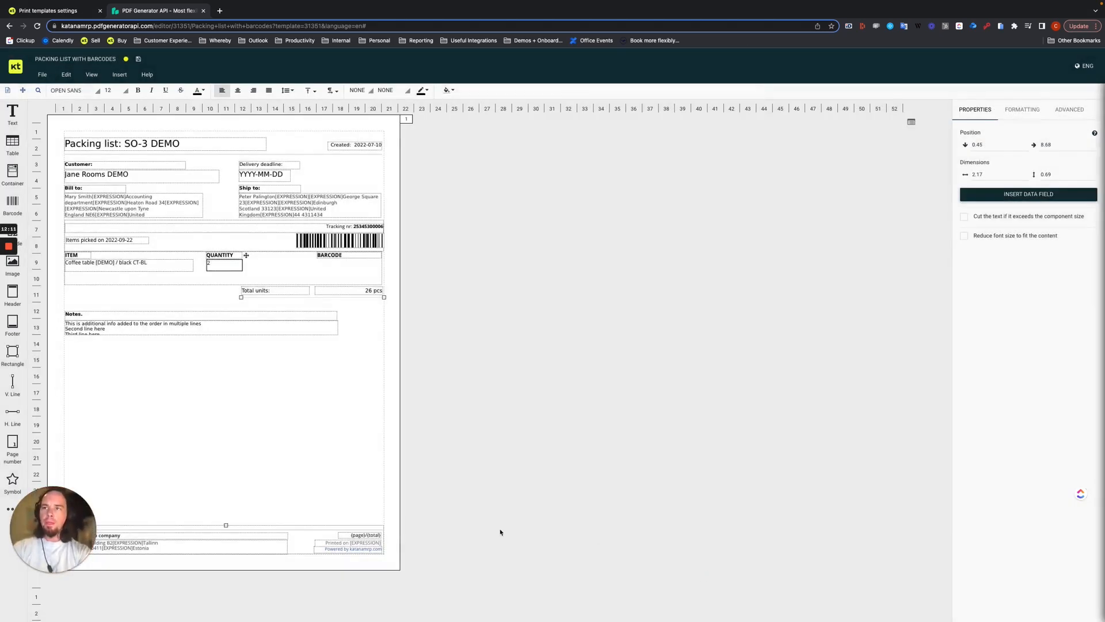
left_click(217, 268)
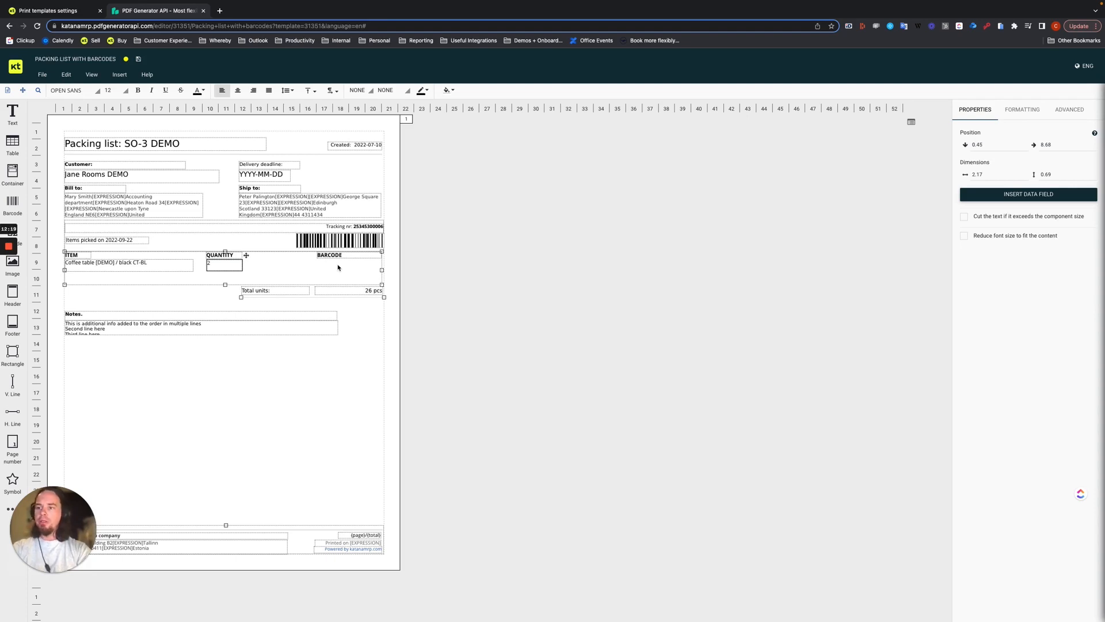
- Add a barcode component beneath the BARCODE heading, about 5 wide and 0.87 high, at horizontal position about 13.49
left_click(12, 201)
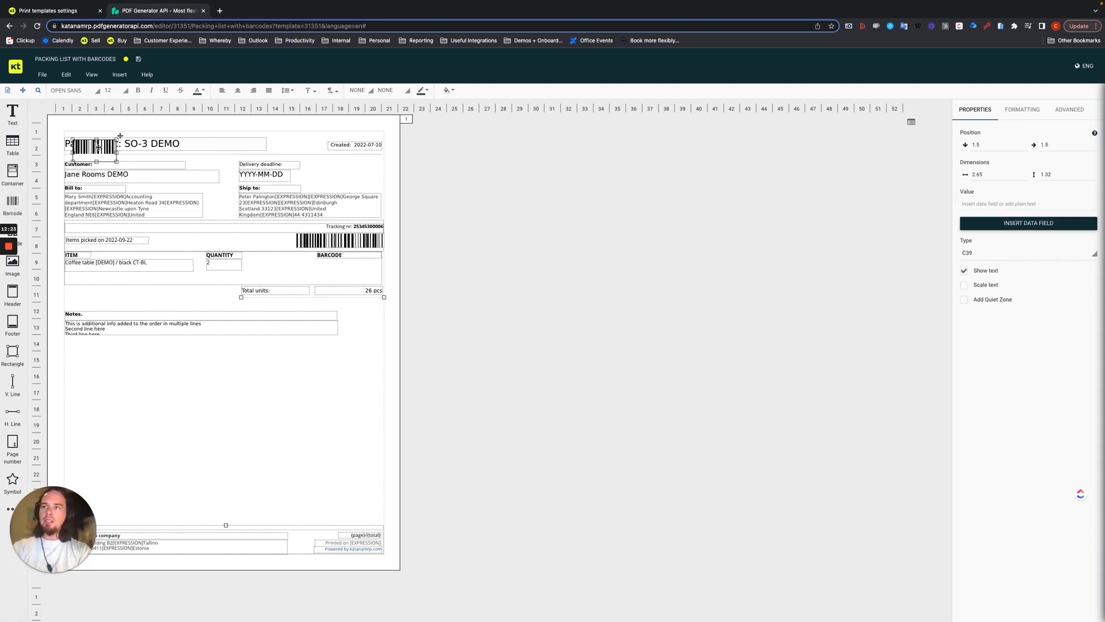
left_click_drag(95, 149, 334, 264)
left_click(385, 247)
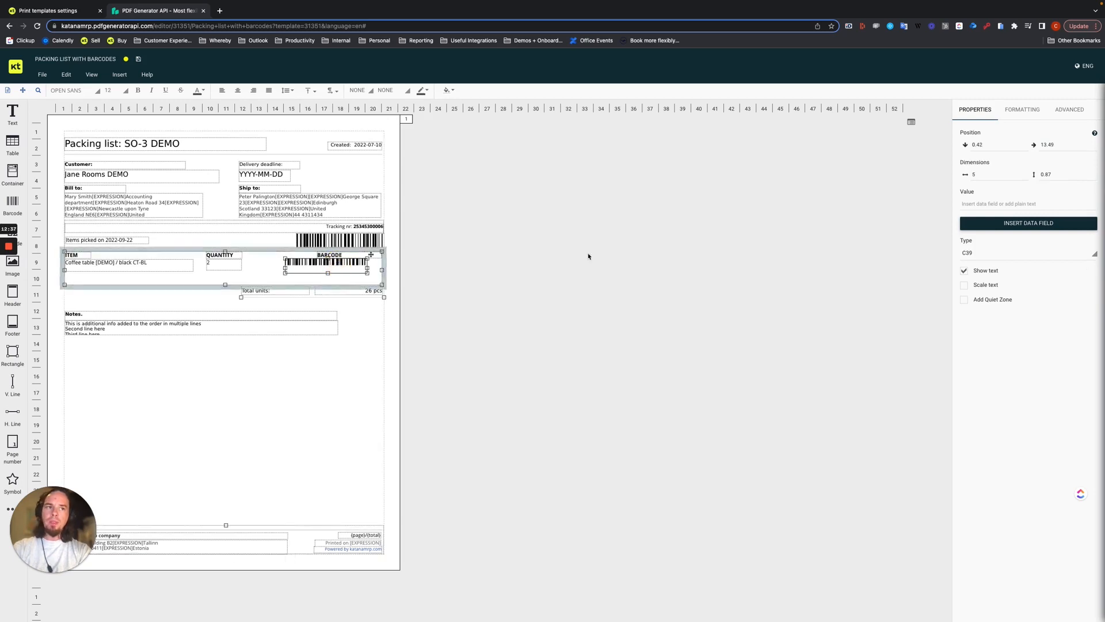
- Examine the barcode types offered for the barcode component beneath the BARCODE heading and its Show text option
left_click(1094, 254)
scroll(1005, 506, "down", 5)
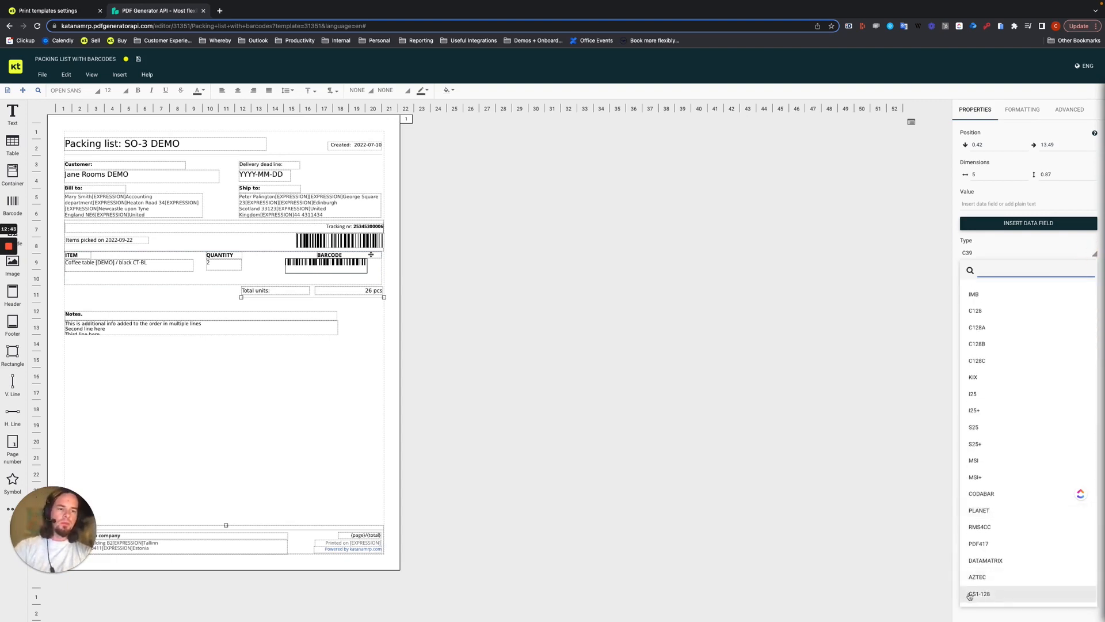
scroll(990, 451, "up", 5)
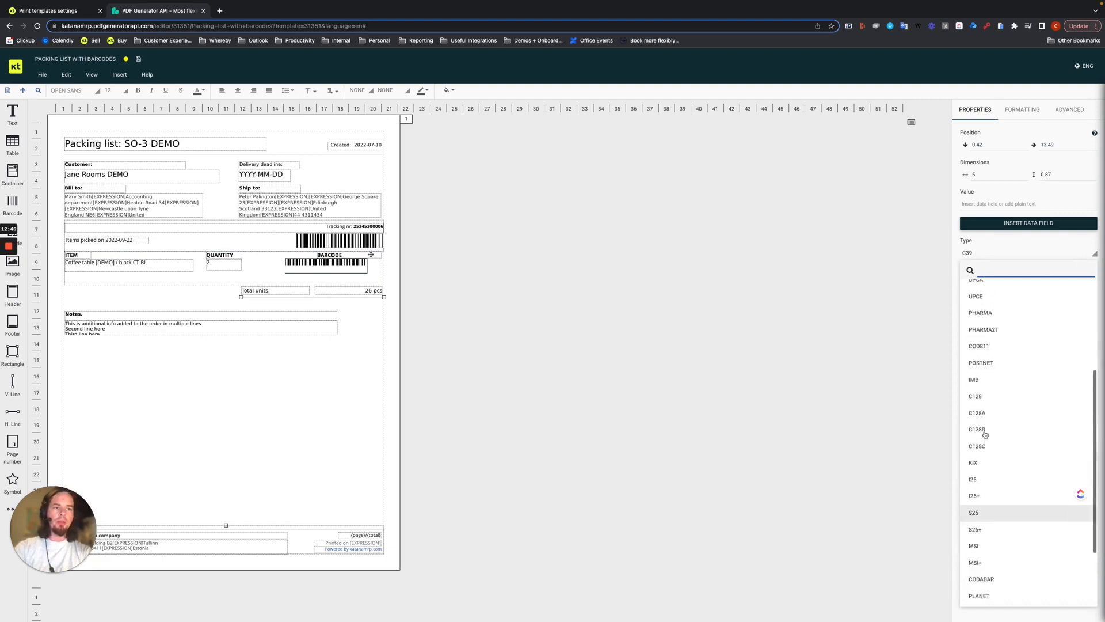
left_click(1022, 240)
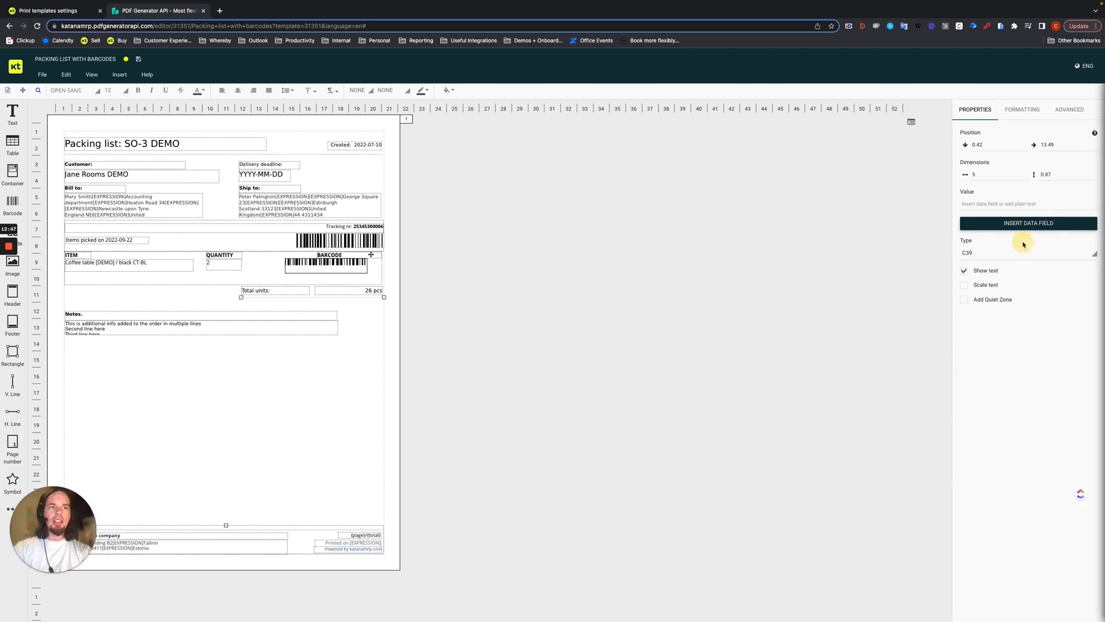
left_click(328, 264)
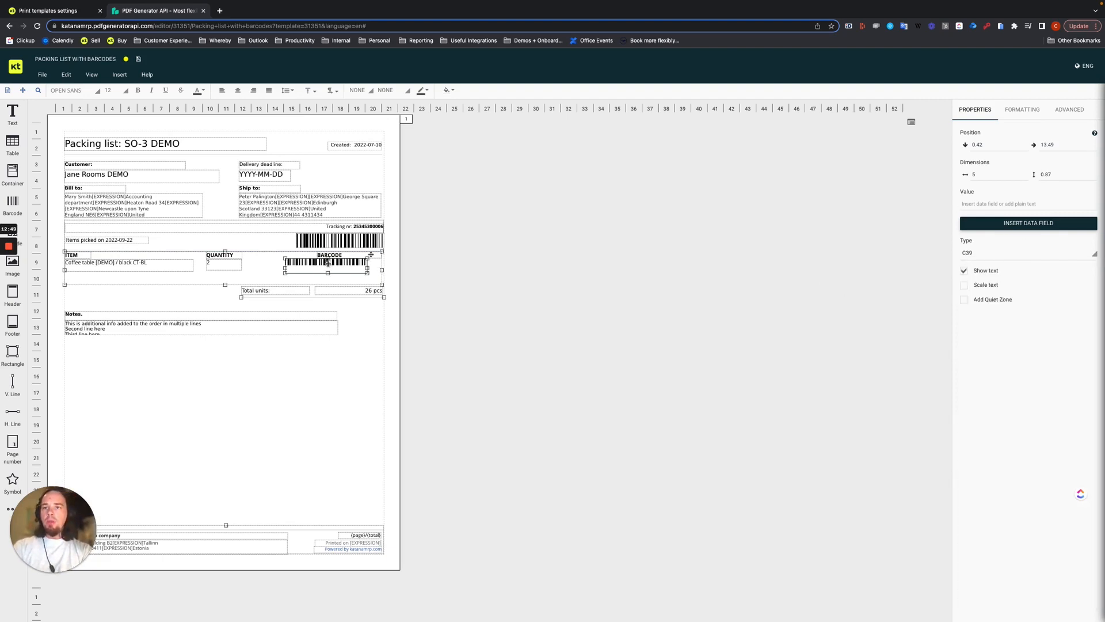
left_click(964, 271)
left_click(965, 271)
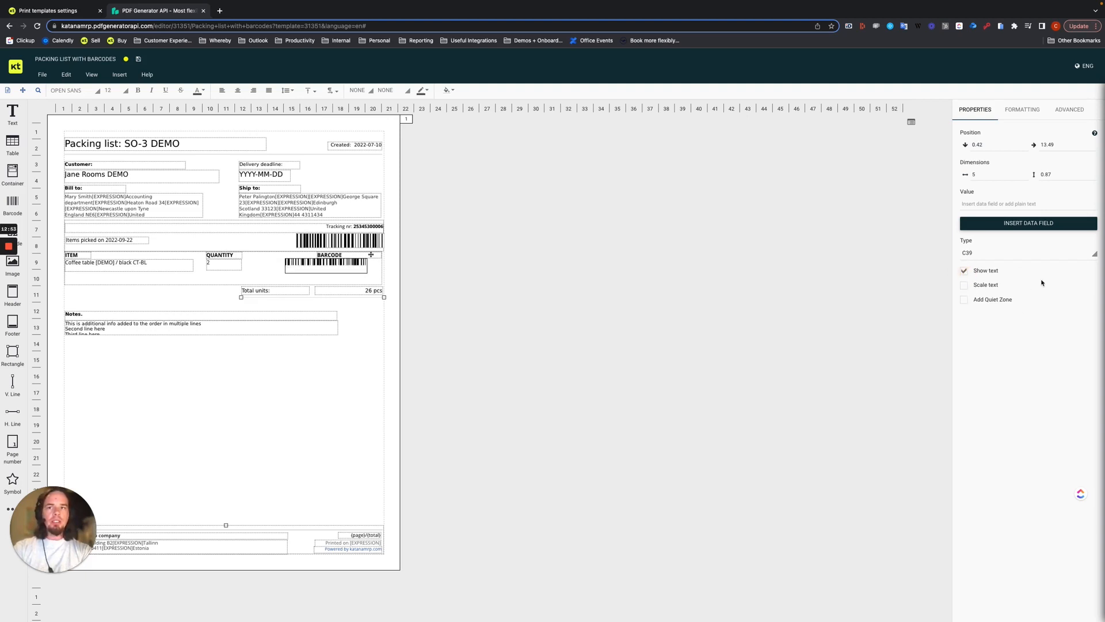
- Search the data fields for BAR and insert the item's internal_barcode field as the barcode component's value
left_click(1028, 223)
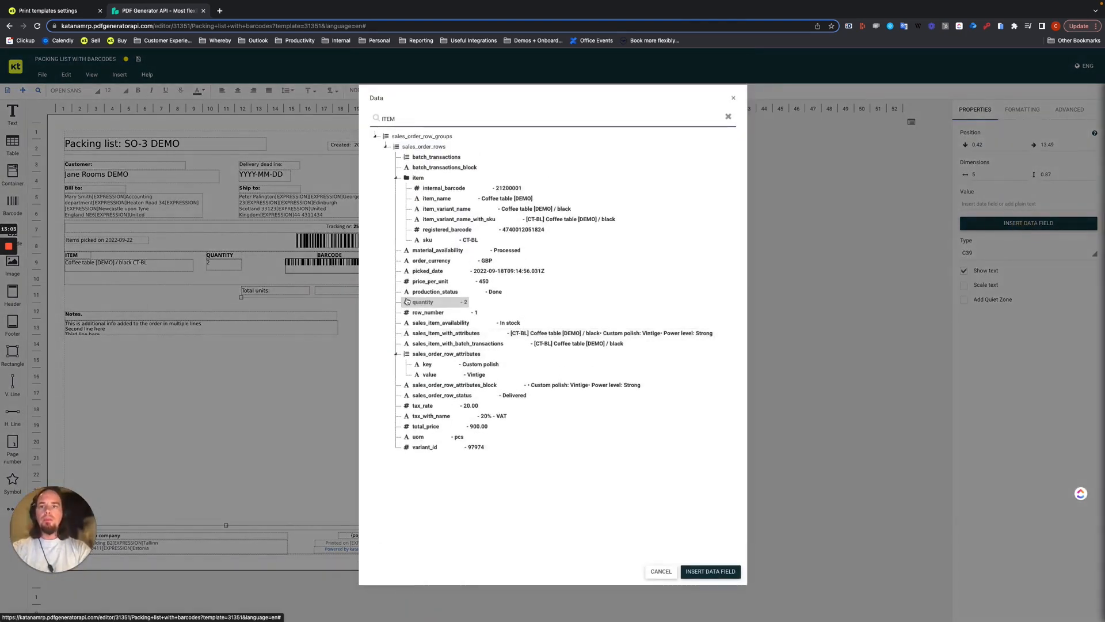
key("BackSpace")
key("BackSpace")
key("BackSpace")
key("BackSpace")
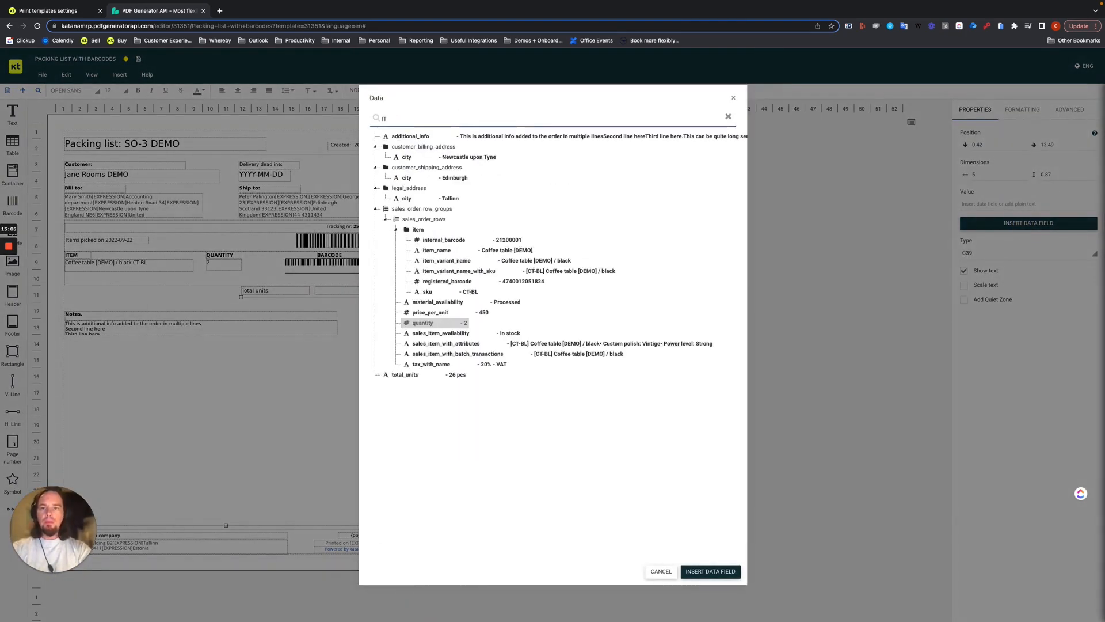
type("BAR")
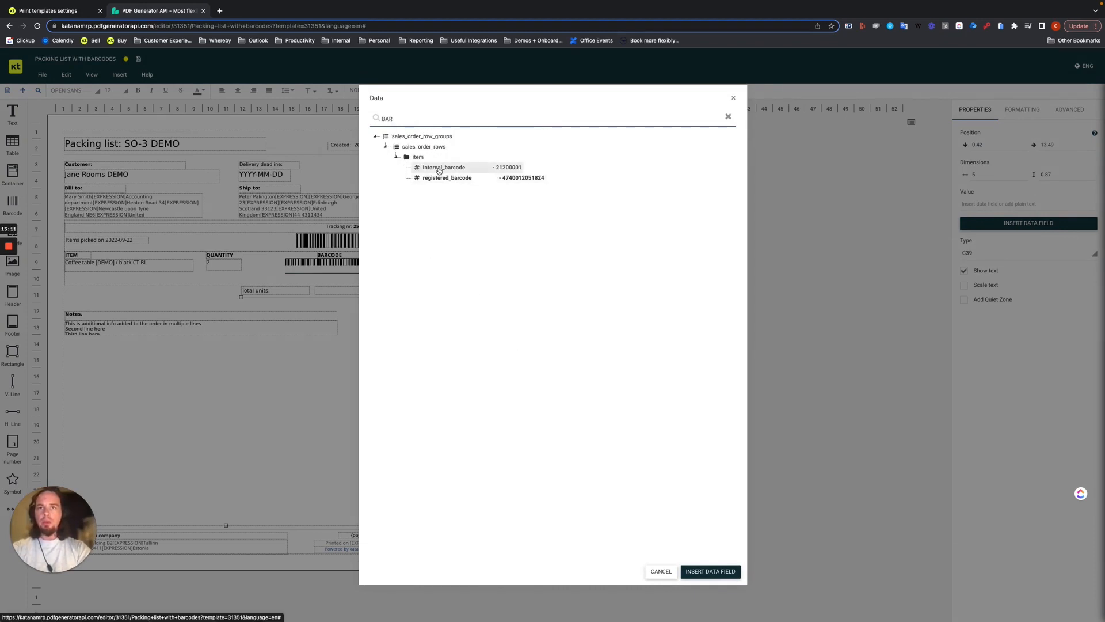
left_click(439, 169)
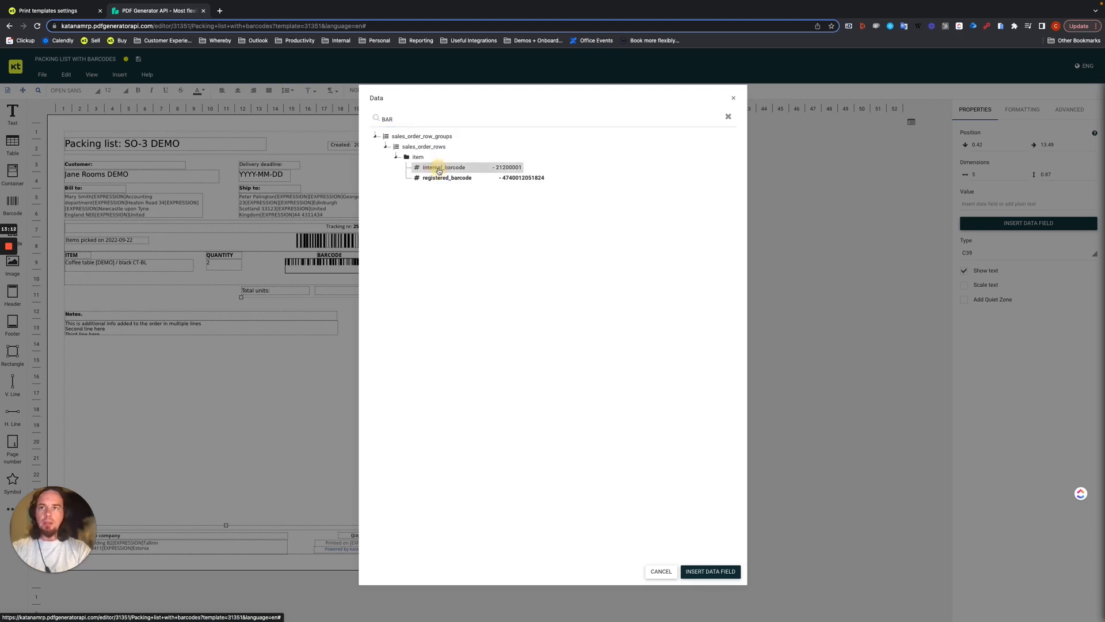
left_click(710, 572)
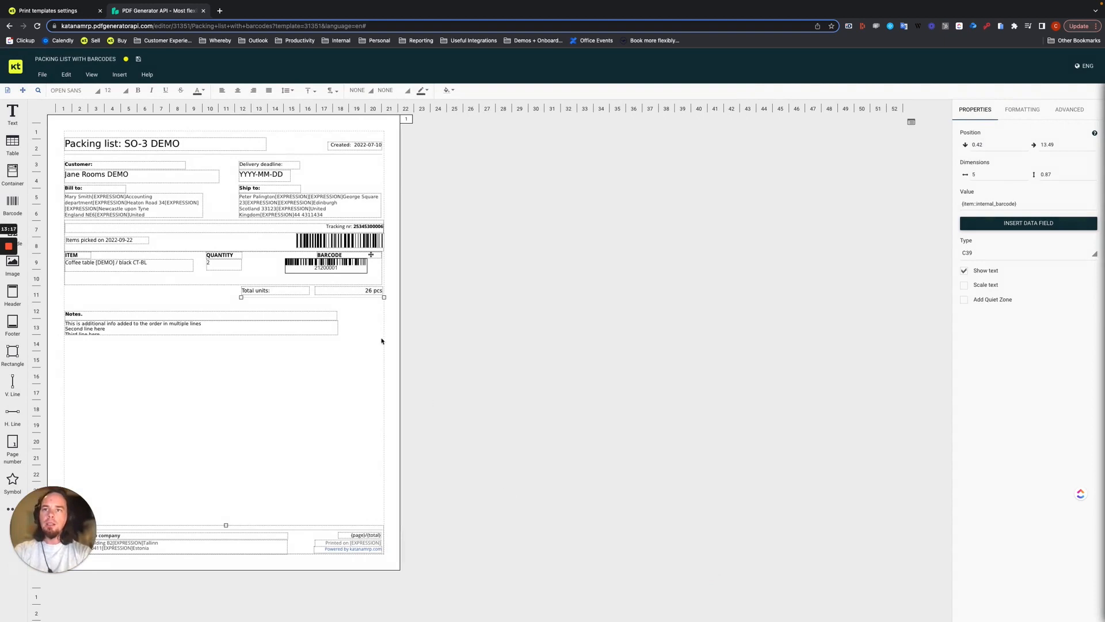
- Increase the height of the quantity text field to about 0.82 and of the item text field to about 0.77
left_click(226, 271)
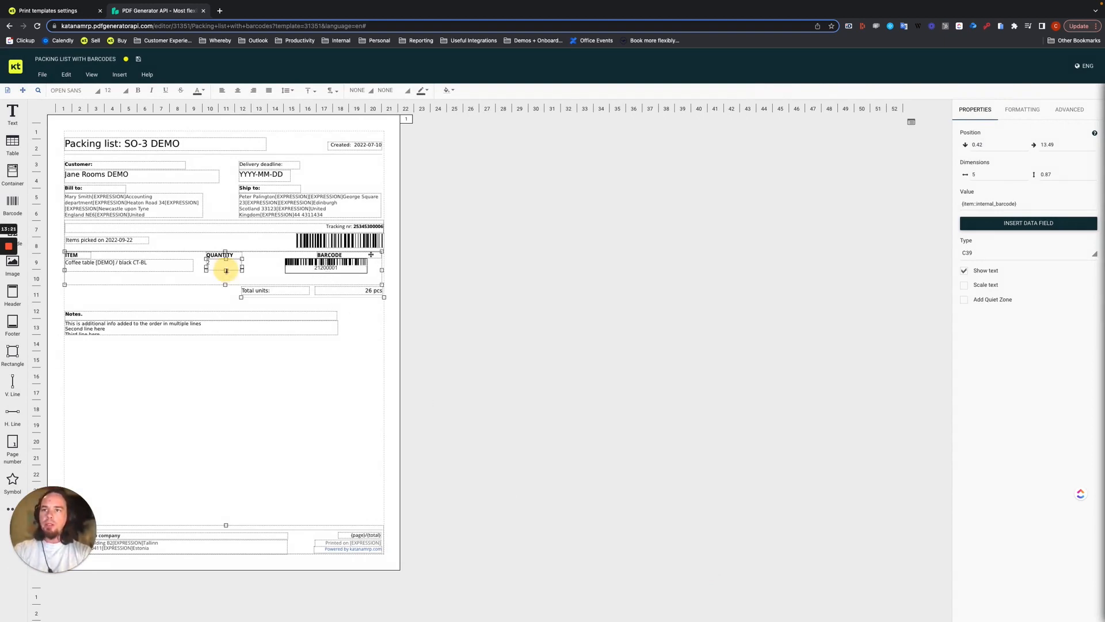
left_click(131, 271)
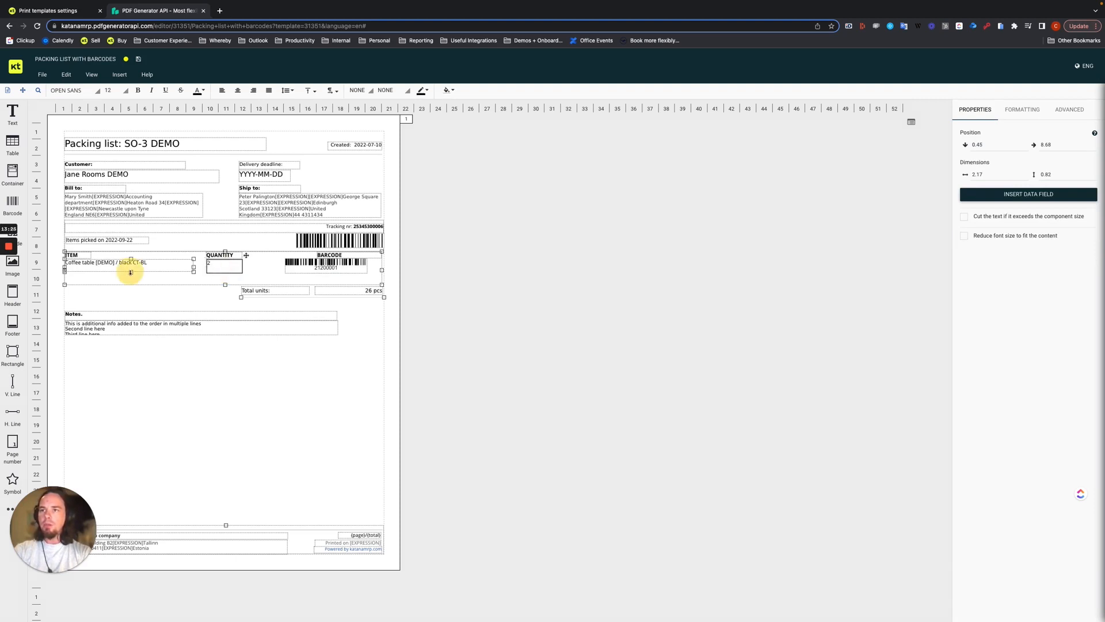
left_click(293, 378)
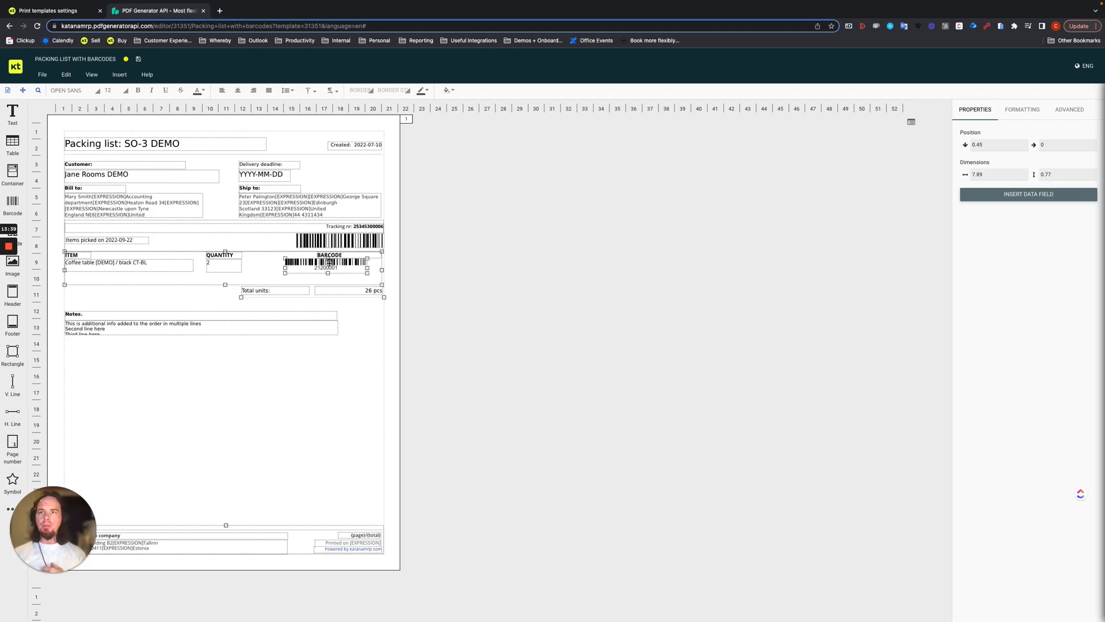
- Move the barcode component to horizontal position about 13.6 and save the template
left_click(331, 262)
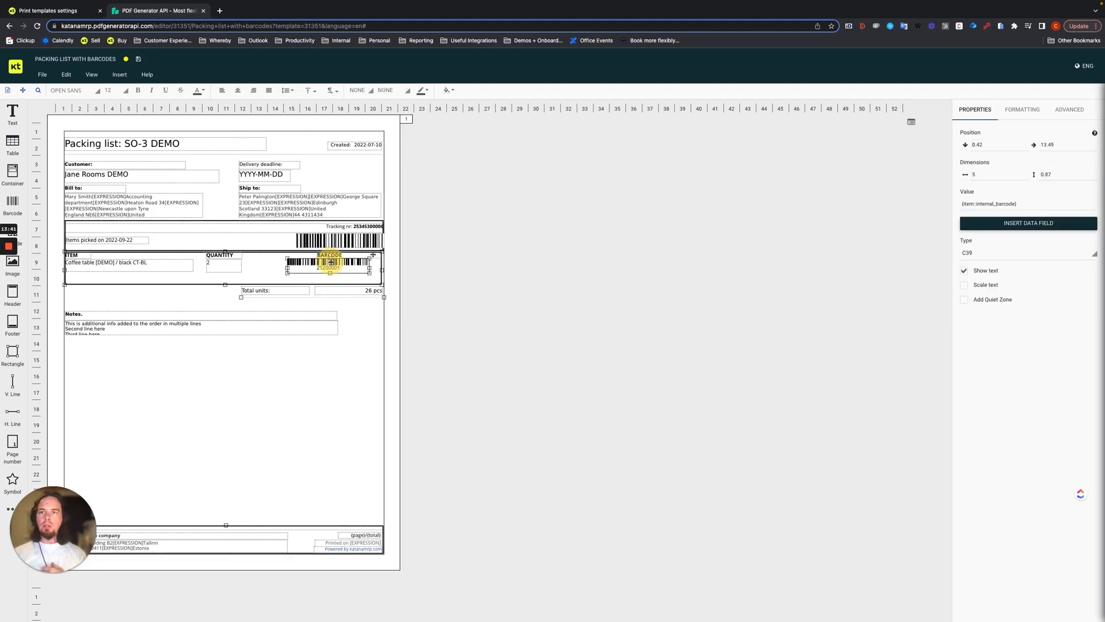
left_click_drag(331, 262, 331, 262)
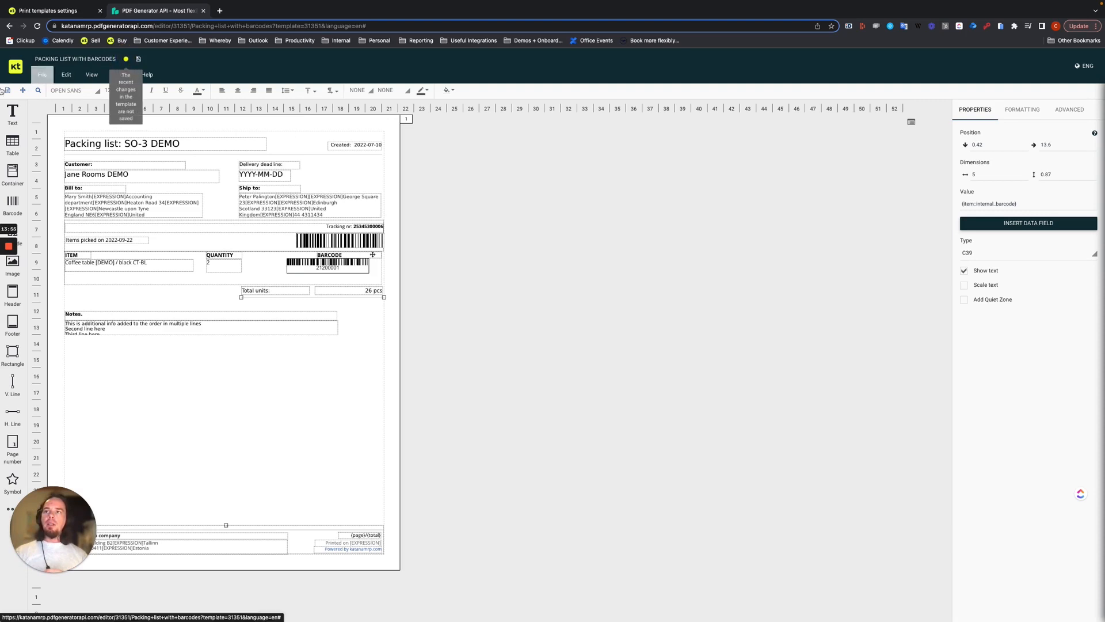
left_click(41, 75)
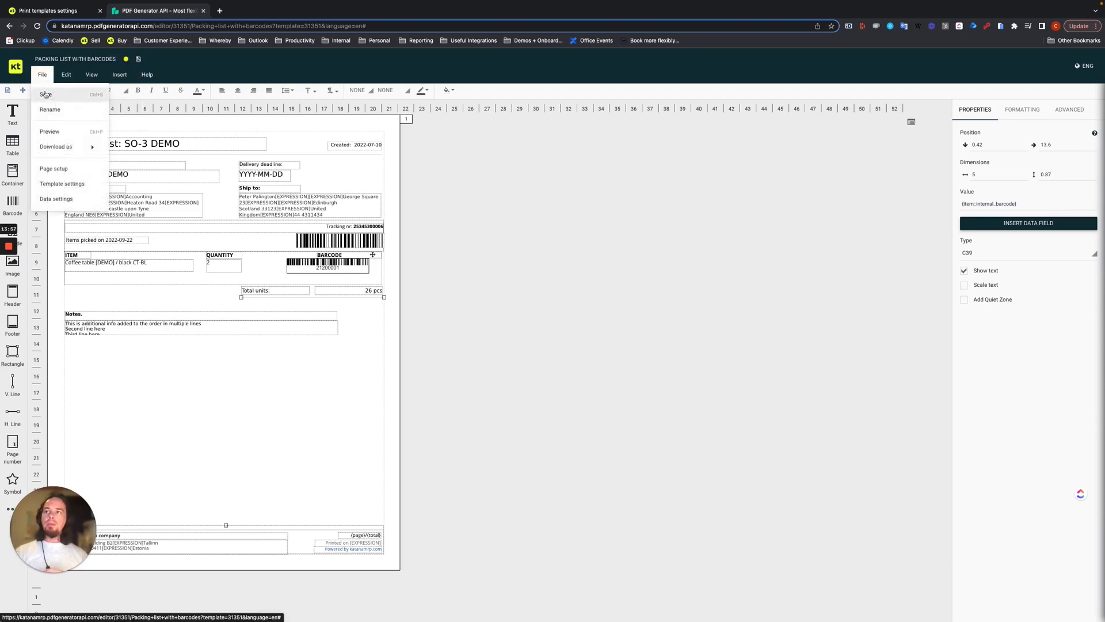
left_click(46, 94)
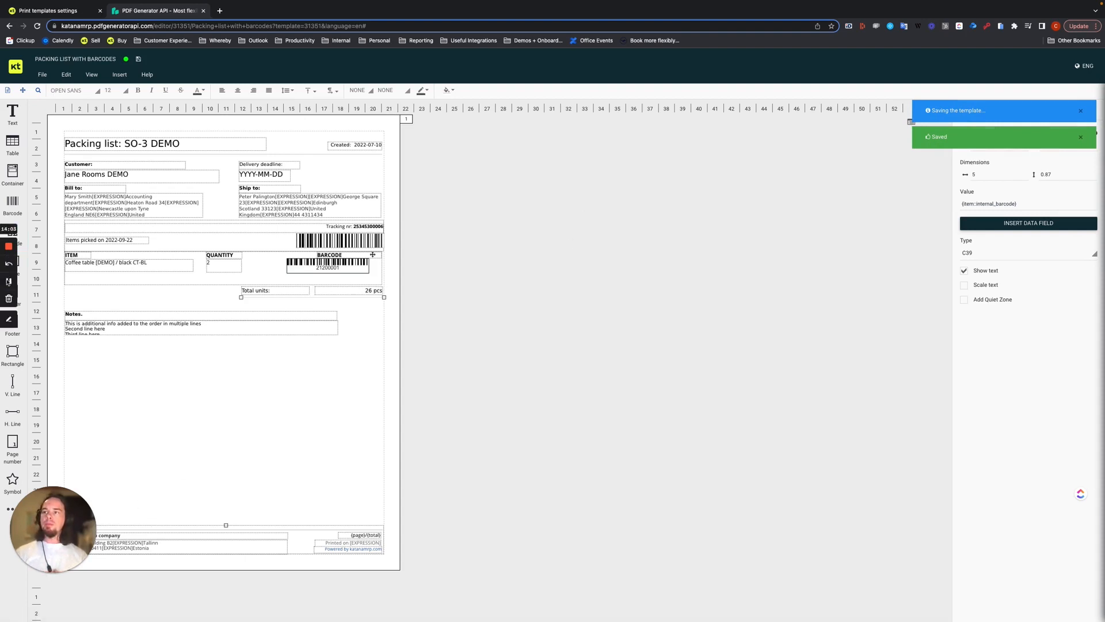
- Switch to Katana's print templates settings and make the Packing list with barcodes sales order template visible
left_click(9, 281)
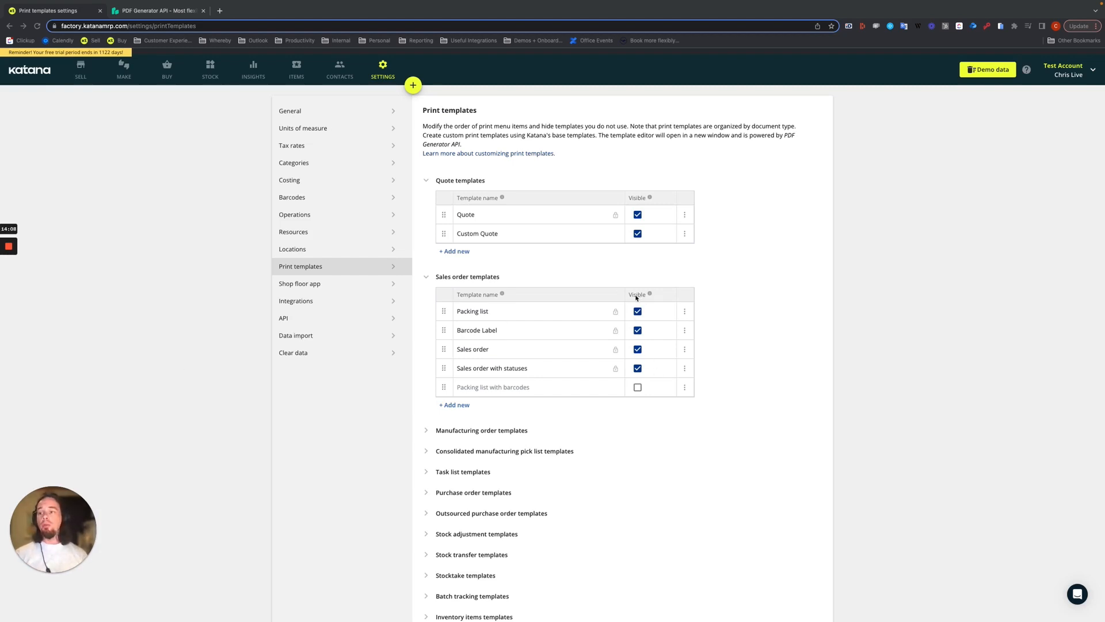
left_click(638, 388)
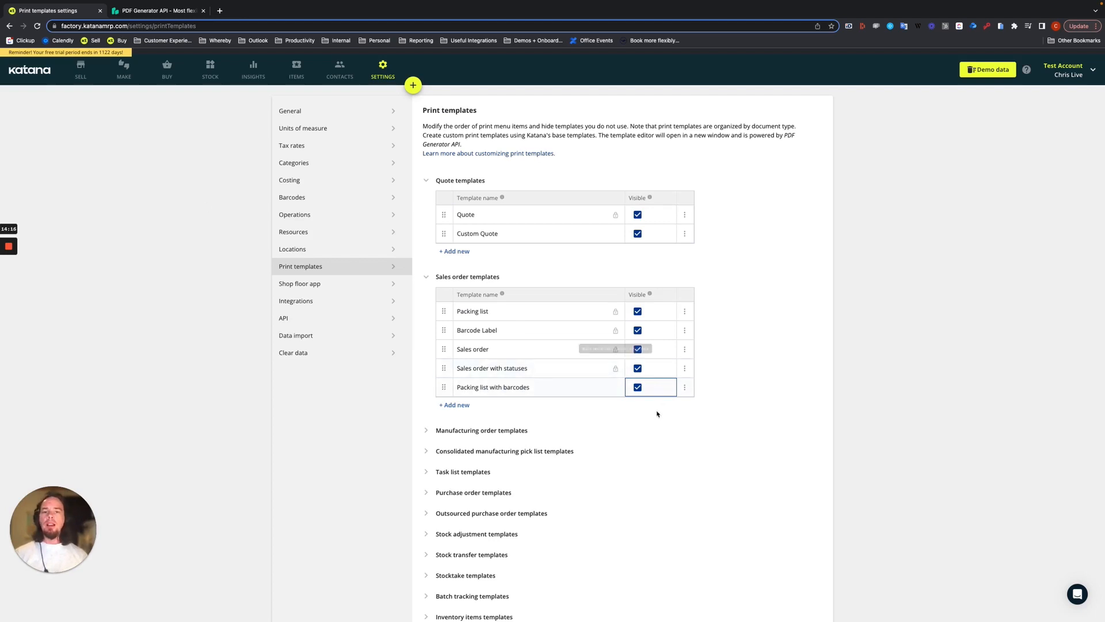
- Open the rank 4 sales order in the open orders and print it with the Packing list with barcodes template
left_click(74, 75)
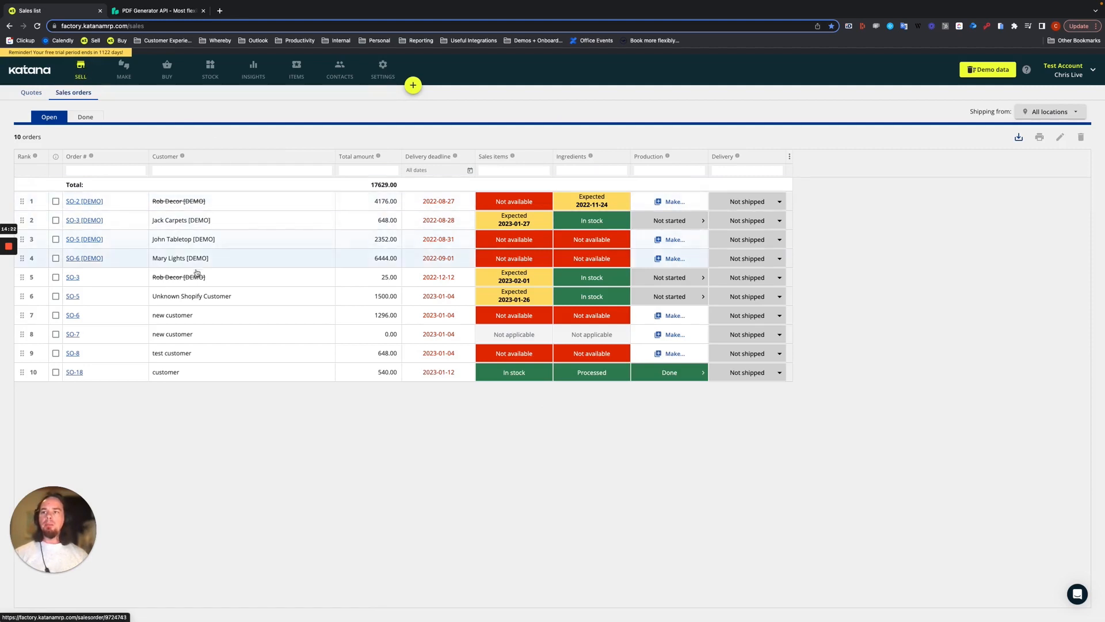
left_click(115, 262)
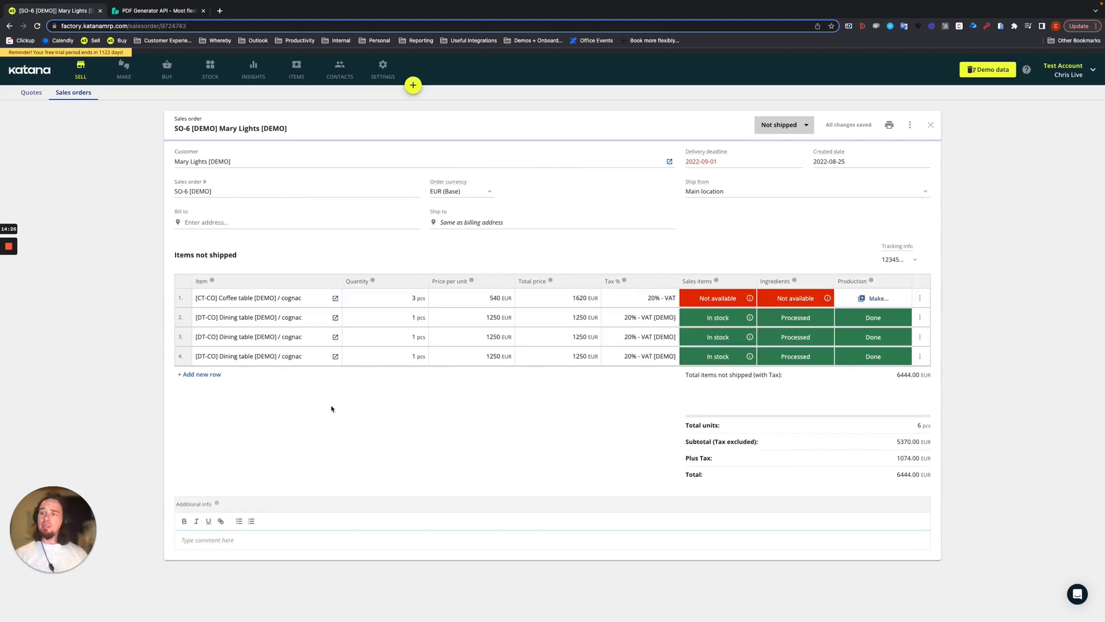
left_click(889, 124)
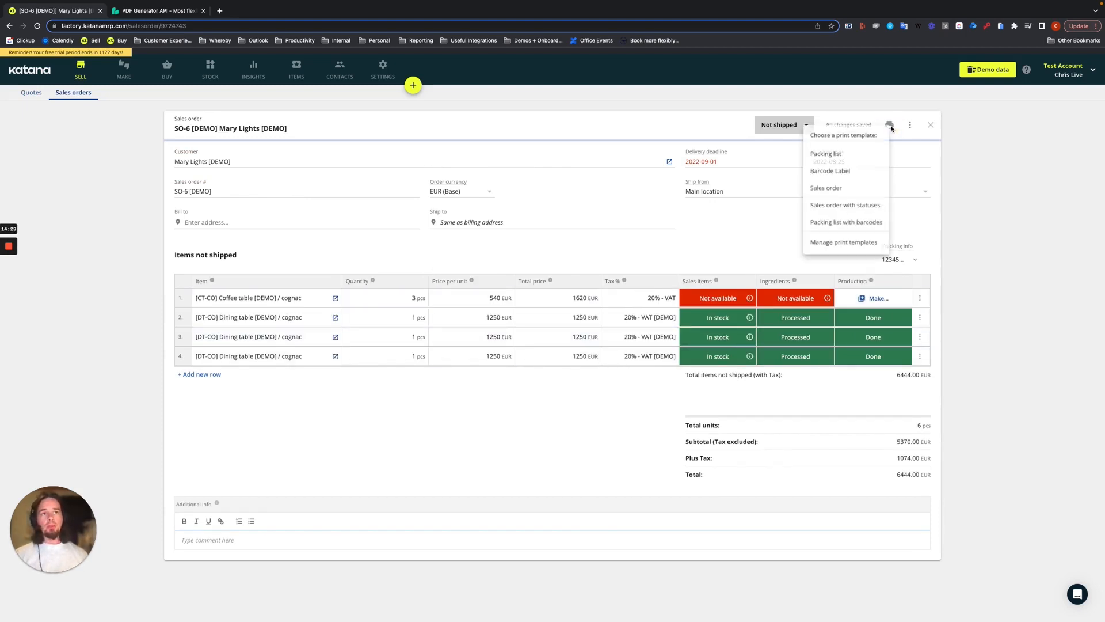
left_click(837, 224)
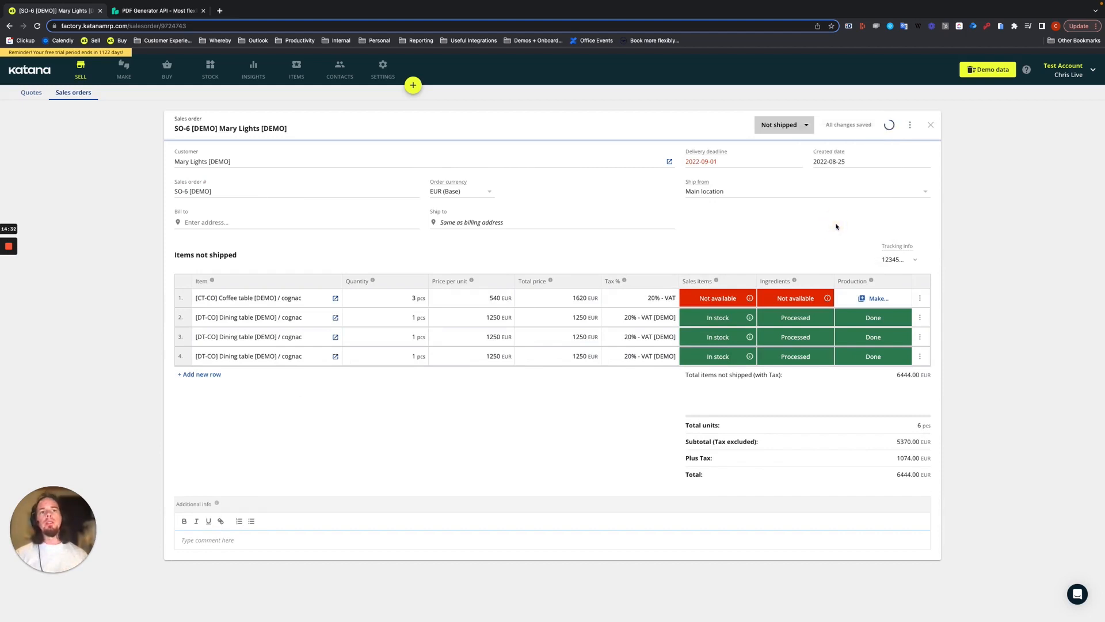